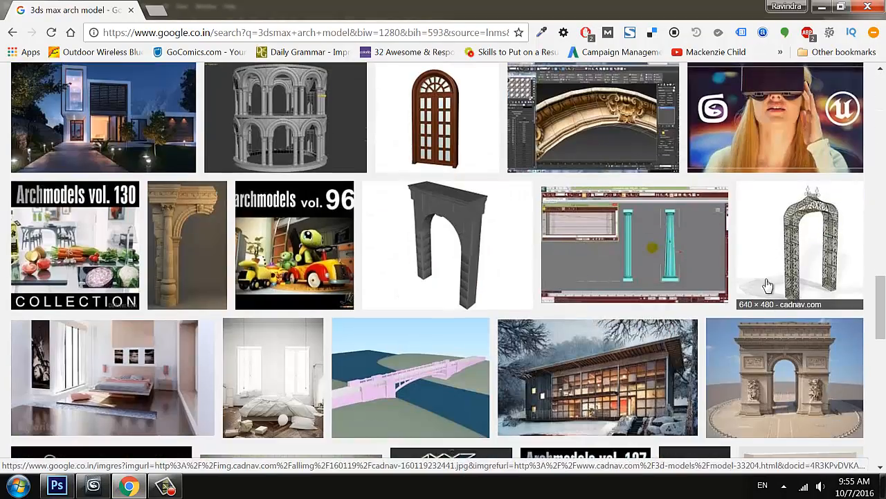
- Browse the image results for 3ds Max arch models to find reference designs with columns
{"action": "scroll", "coordinate": [775, 306], "scroll_direction": "down", "scroll_amount": 9}
{"action": "scroll", "coordinate": [757, 285], "scroll_direction": "up", "scroll_amount": 3}
{"action": "scroll", "coordinate": [757, 285], "scroll_direction": "up", "scroll_amount": 4}
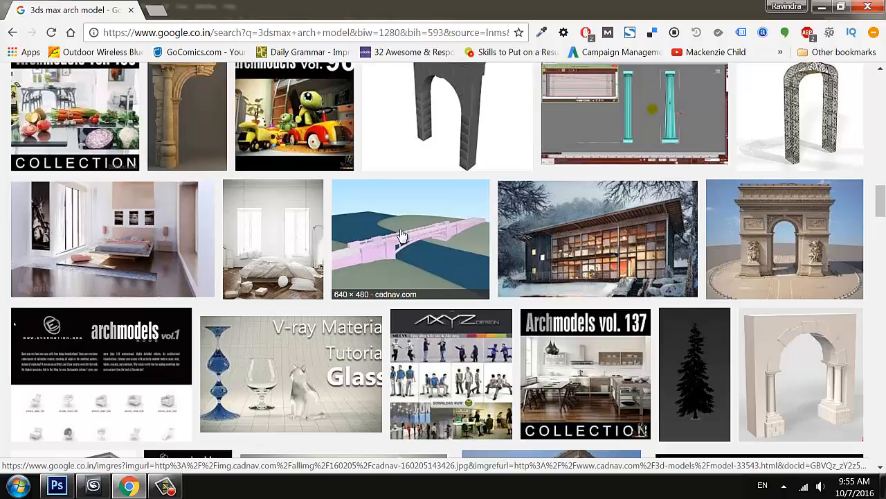
{"action": "scroll", "coordinate": [379, 252], "scroll_direction": "up", "scroll_amount": 4}
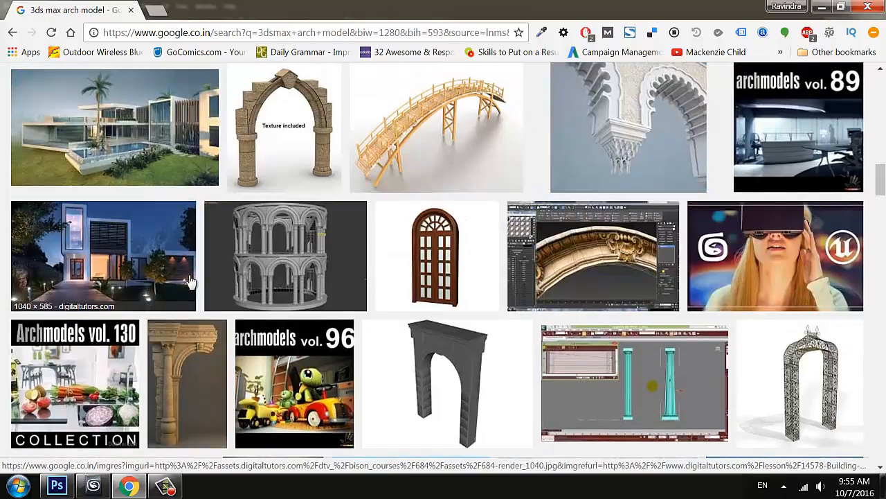
{"action": "scroll", "coordinate": [364, 358], "scroll_direction": "down", "scroll_amount": 5}
{"action": "scroll", "coordinate": [239, 197], "scroll_direction": "up", "scroll_amount": 13}
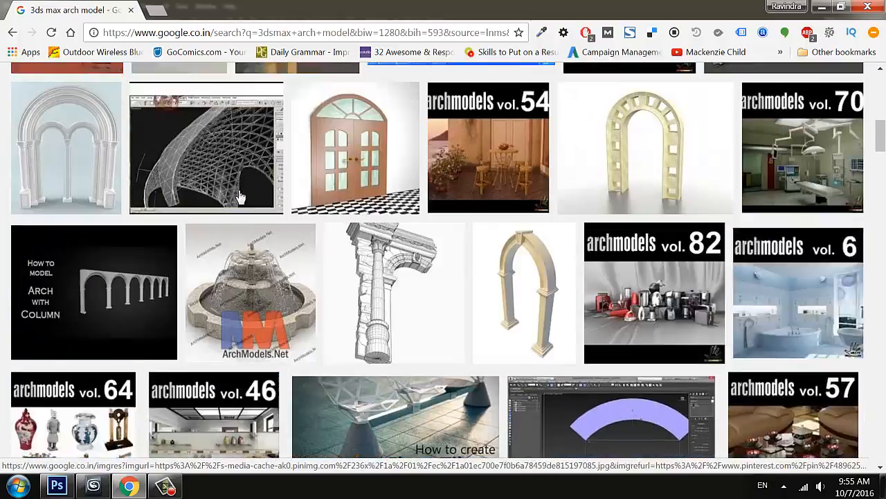
{"action": "scroll", "coordinate": [239, 197], "scroll_direction": "up", "scroll_amount": 10}
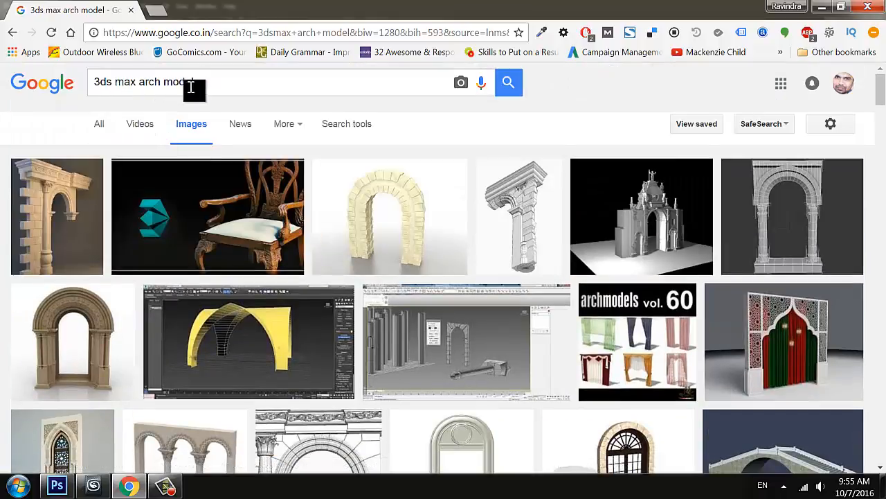
{"action": "scroll", "coordinate": [322, 337], "scroll_direction": "down", "scroll_amount": 18}
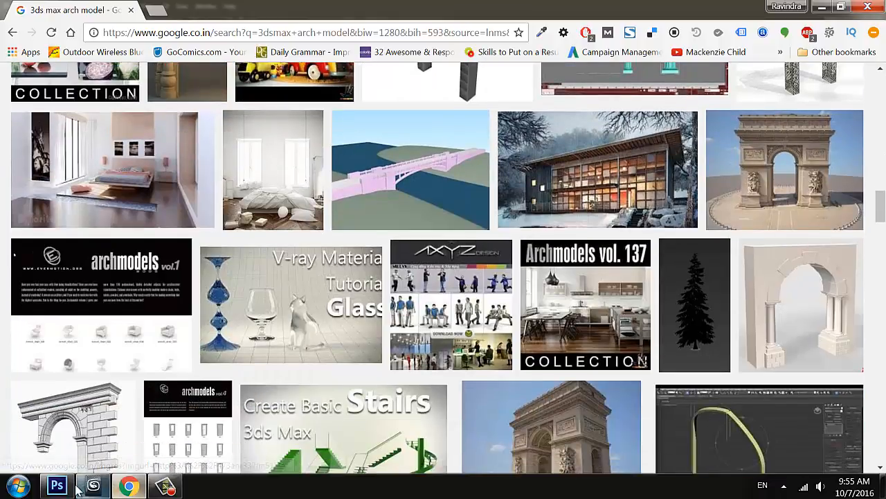
- Switch to Photoshop's Untitled-1 document, show its layer list and hide Layer 3 to reveal the arch reference image
{"action": "left_click", "coordinate": [61, 486]}
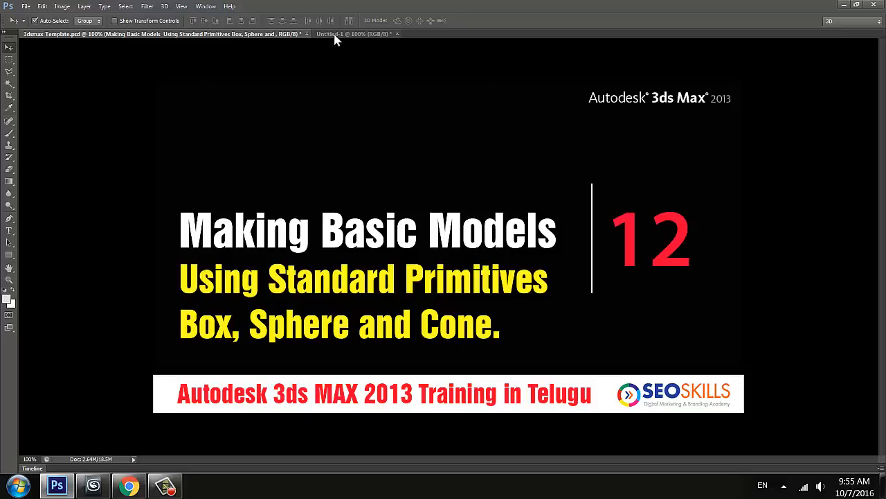
{"action": "left_click", "coordinate": [350, 34]}
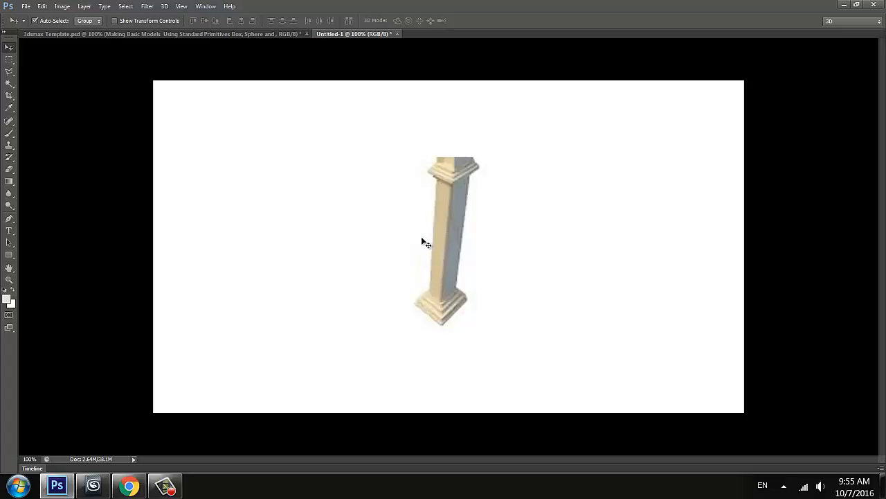
{"action": "key", "text": "F7"}
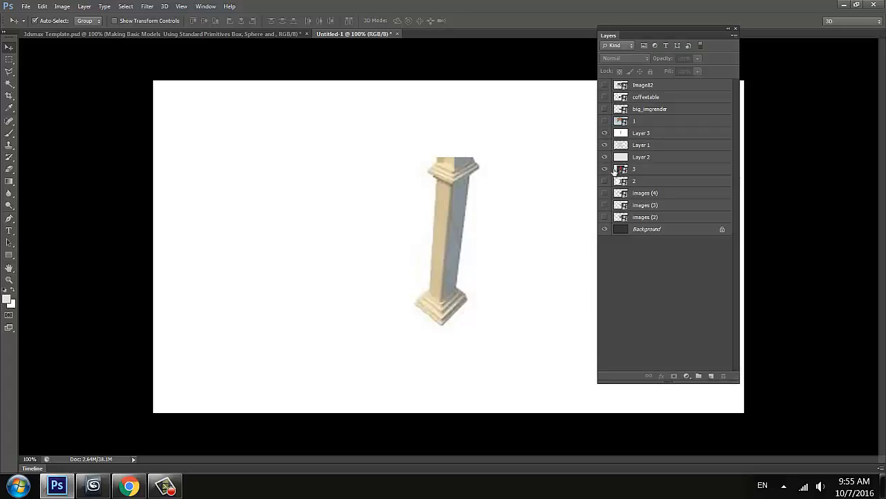
{"action": "left_click", "coordinate": [604, 133]}
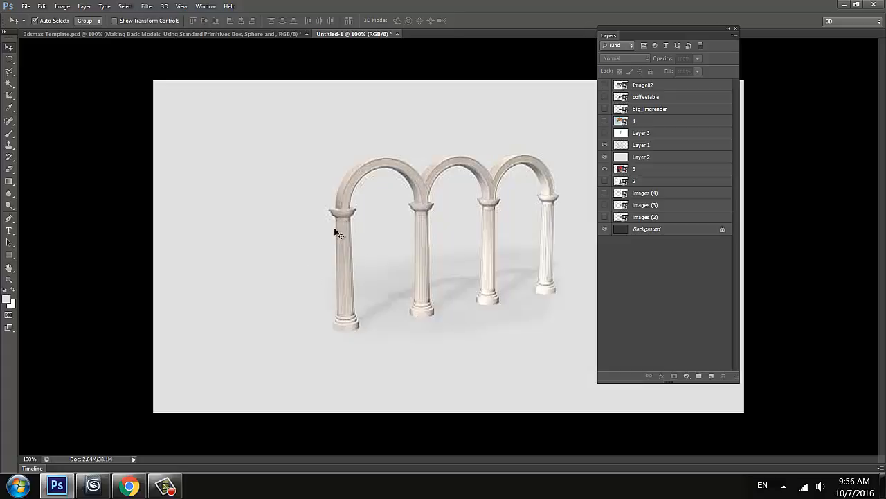
{"action": "left_click", "coordinate": [206, 6]}
{"action": "left_click", "coordinate": [201, 211]}
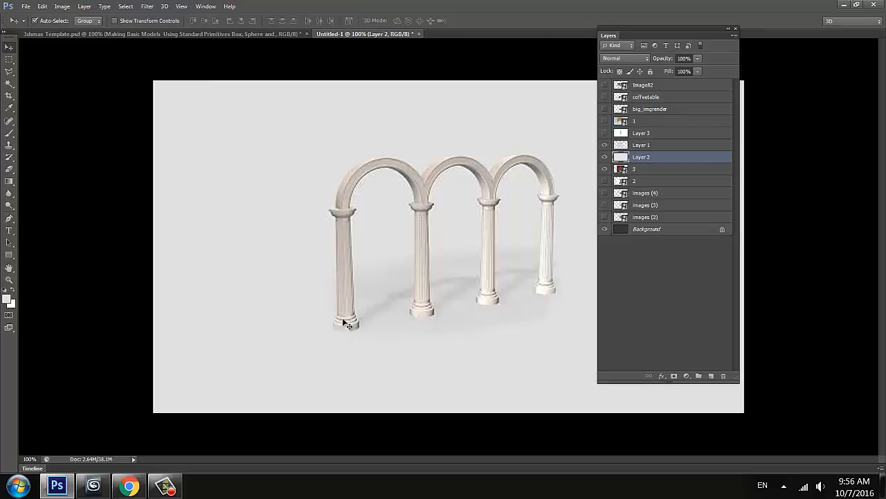
{"action": "left_click", "coordinate": [69, 291]}
{"action": "left_click", "coordinate": [205, 6]}
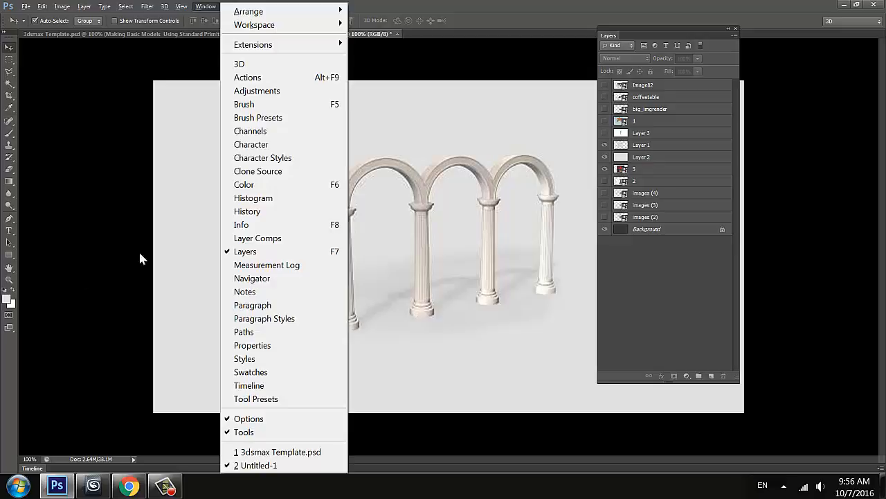
{"action": "left_click", "coordinate": [82, 429]}
- Switch to 3ds Max and draw a flat cylinder at the Top view's origin, about 11.4 cm in radius and 2.9 cm high
{"action": "left_click", "coordinate": [92, 486]}
{"action": "left_click", "coordinate": [228, 186]}
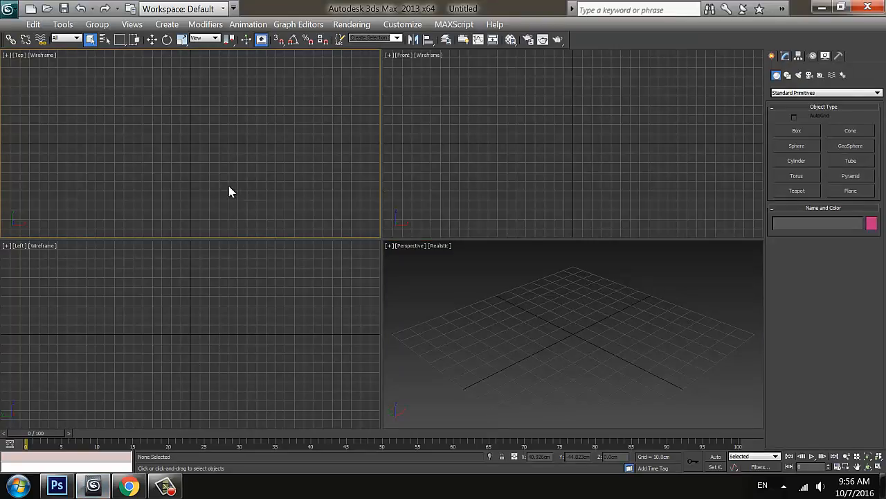
{"action": "key", "text": "alt+w"}
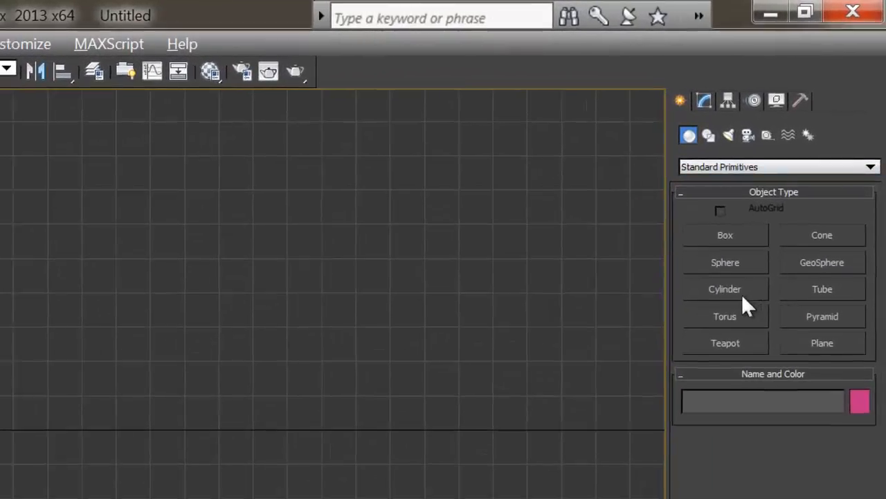
{"action": "left_click", "coordinate": [794, 164]}
{"action": "left_click_drag", "start_coordinate": [194, 328], "coordinate": [216, 341]}
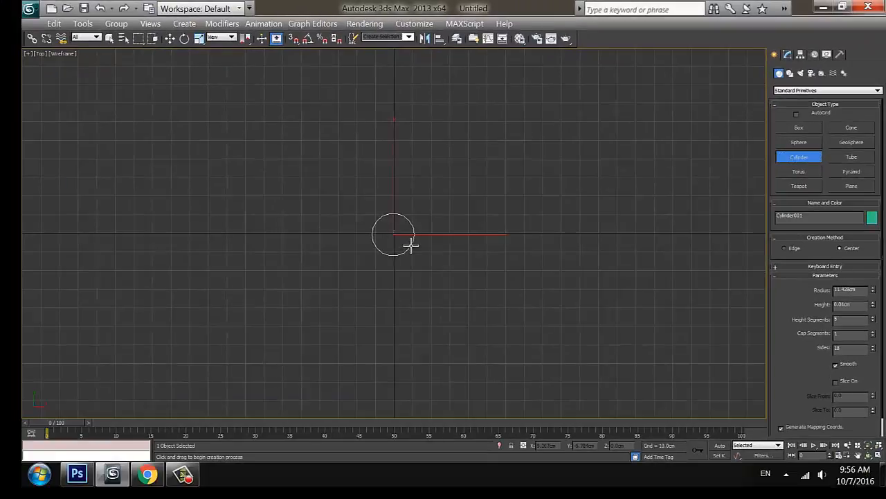
{"action": "left_click", "coordinate": [170, 39]}
{"action": "left_click", "coordinate": [250, 196]}
- Set the cylinder's radius to 10 cm and its height to 2 cm, working in the enlarged Perspective view
{"action": "key", "text": "alt+w"}
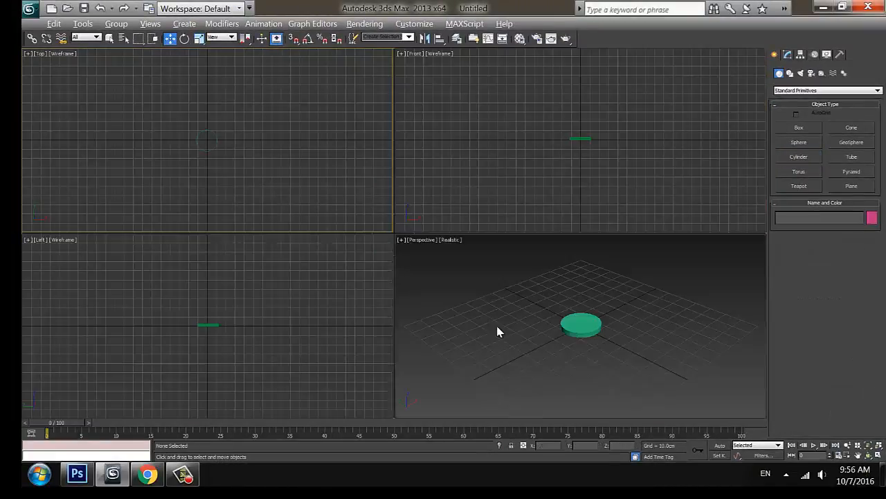
{"action": "left_click", "coordinate": [499, 327]}
{"action": "key", "text": "alt+w"}
{"action": "left_click", "coordinate": [395, 232]}
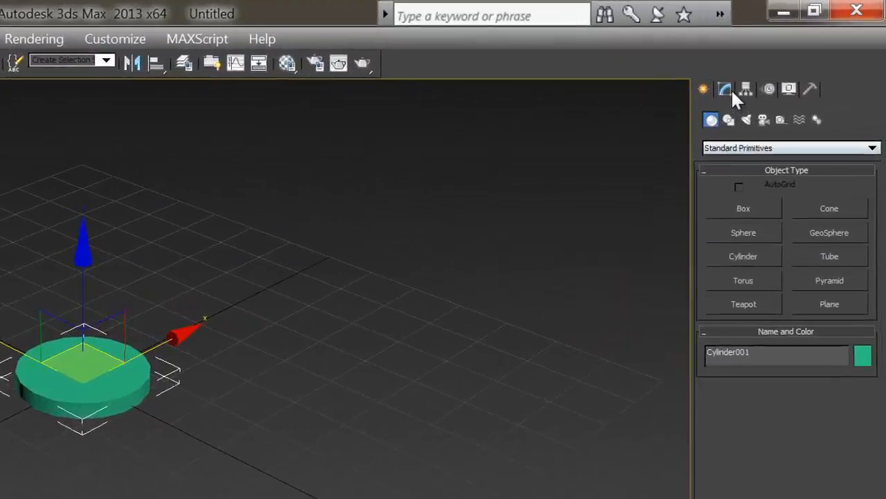
{"action": "left_click", "coordinate": [728, 90]}
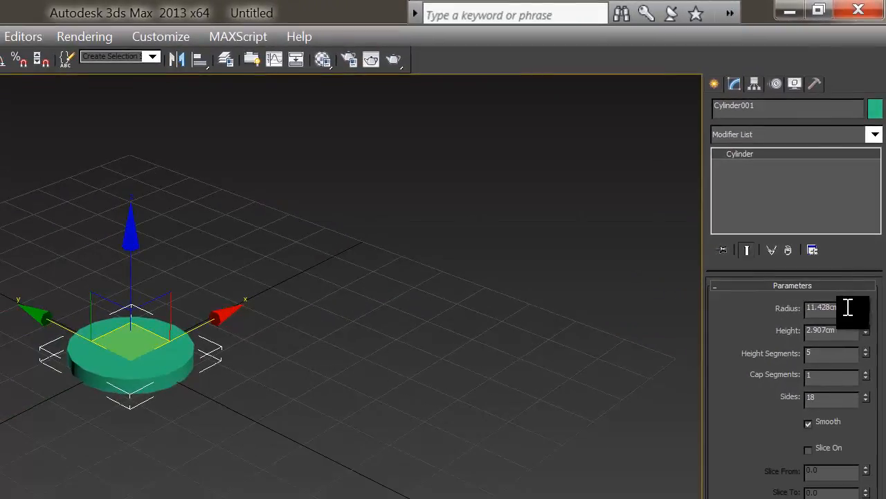
{"action": "left_click", "coordinate": [827, 327]}
{"action": "type", "text": "10"}
{"action": "key", "text": "Tab"}
{"action": "type", "text": "10"}
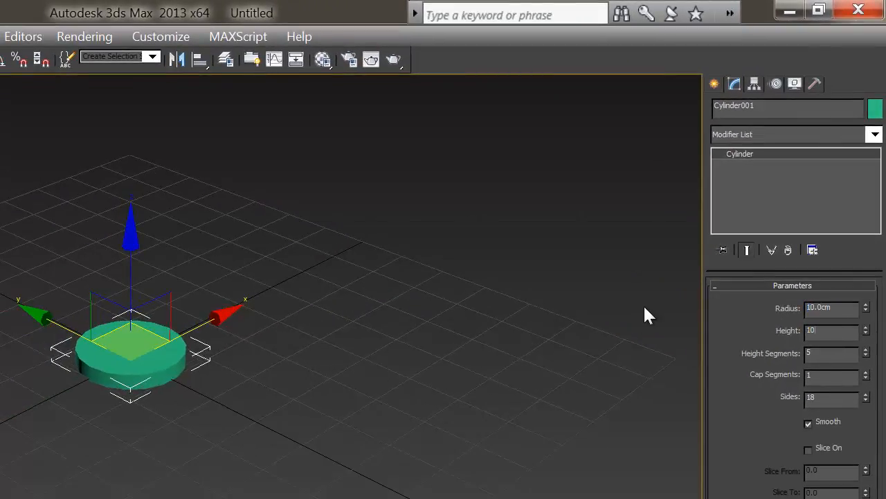
{"action": "type", "text": "5"}
{"action": "key", "text": "Return"}
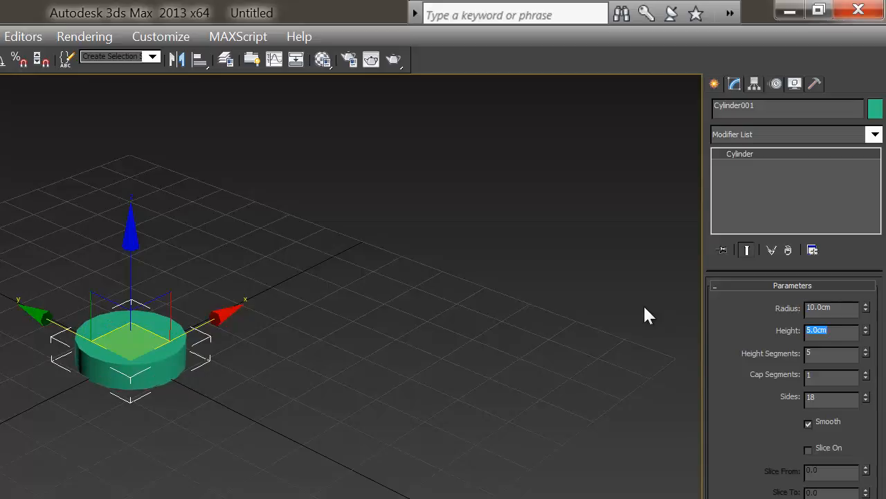
{"action": "type", "text": "2"}
{"action": "key", "text": "Return"}
- Clone the cylinder in place as an independent copy
{"action": "left_click_drag", "start_coordinate": [243, 477], "coordinate": [65, 299]}
{"action": "key", "text": "ctrl+v"}
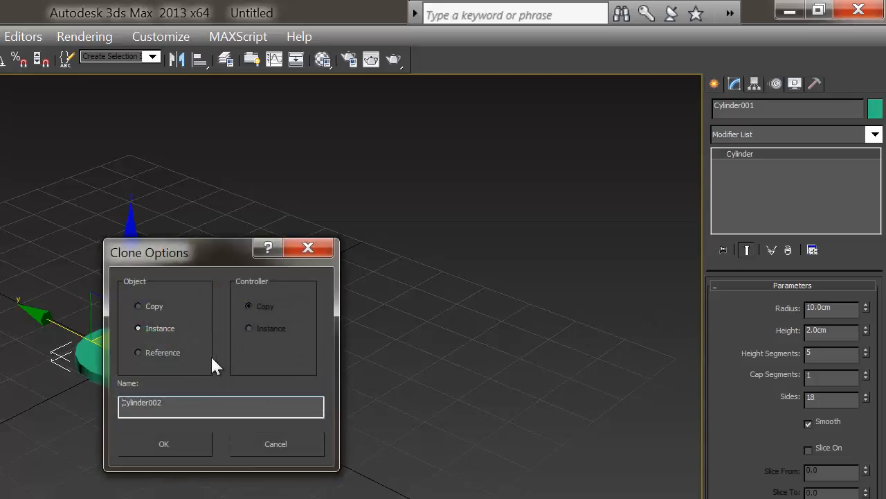
{"action": "left_click", "coordinate": [151, 308]}
{"action": "left_click", "coordinate": [162, 444]}
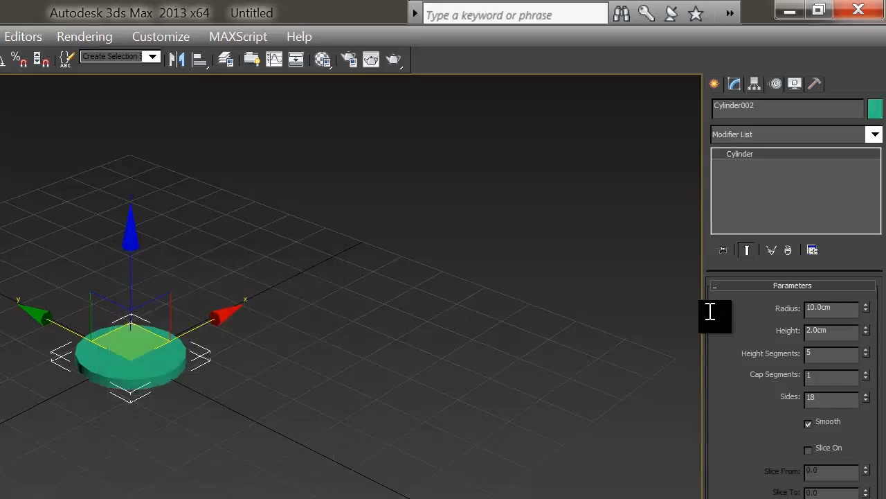
- Set the copied cylinder's radius to 8 cm and raise it 2 cm so it sits on the base disc
{"action": "left_click_drag", "start_coordinate": [710, 311], "coordinate": [675, 308]}
{"action": "type", "text": "8"}
{"action": "key", "text": "Return"}
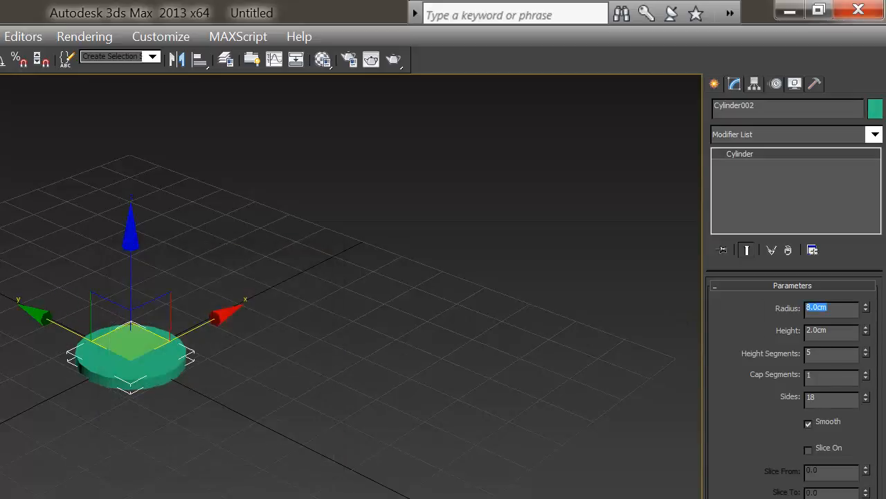
{"action": "type", "text": "2"}
{"action": "key", "text": "Return"}
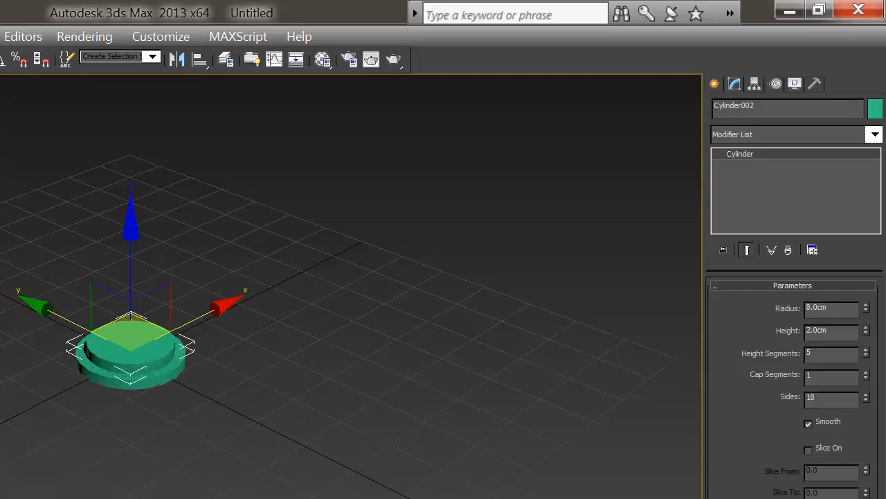
{"action": "left_click", "coordinate": [167, 444]}
- Smooth the lower, larger cylinder by setting its number of sides to 36
{"action": "scroll", "coordinate": [161, 426], "scroll_direction": "up", "scroll_amount": 5}
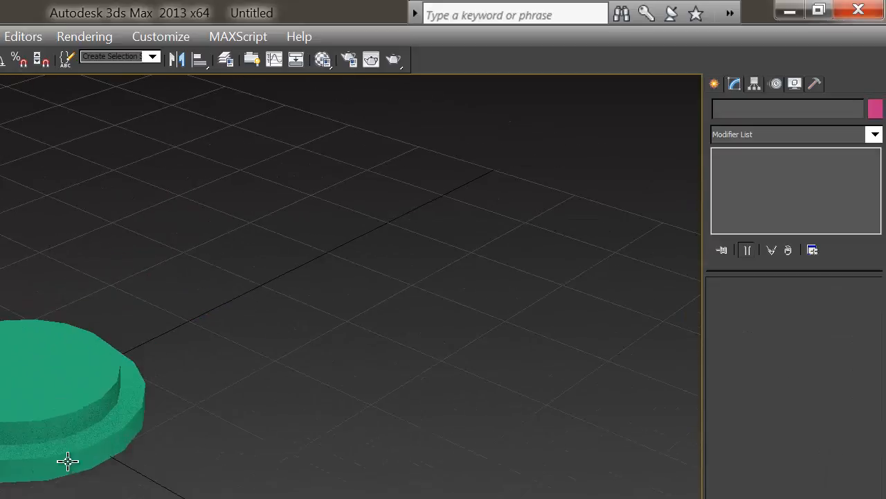
{"action": "left_click", "coordinate": [65, 462]}
{"action": "left_click_drag", "start_coordinate": [827, 397], "coordinate": [663, 389]}
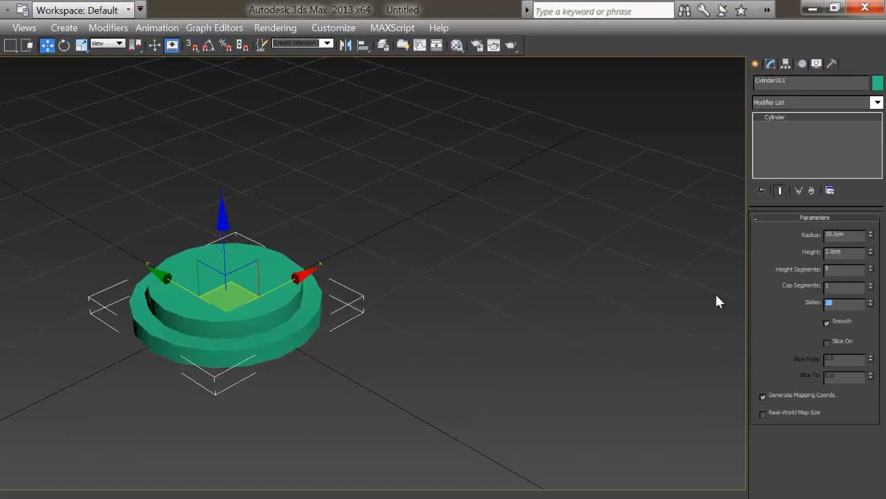
{"action": "type", "text": "36"}
{"action": "key", "text": "Return"}
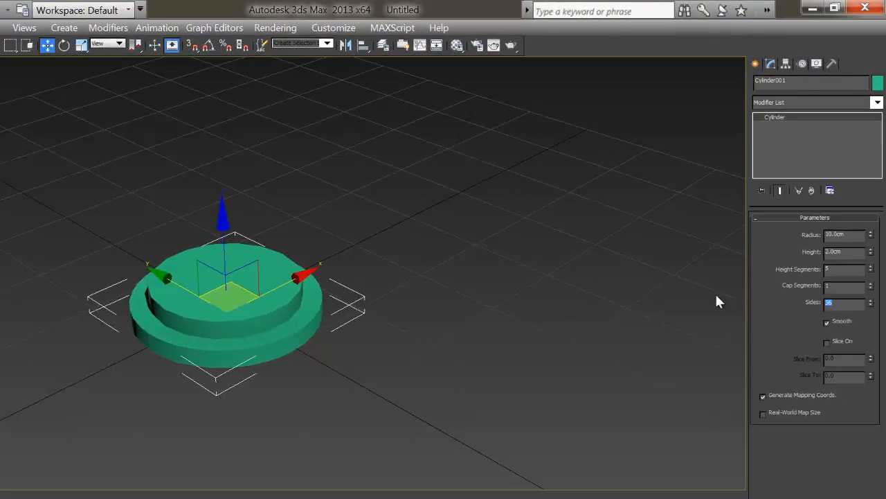
- Set the upper, smaller cylinder's number of sides to 36 and deselect it
{"action": "left_click", "coordinate": [293, 288]}
{"action": "left_click_drag", "start_coordinate": [839, 303], "coordinate": [711, 288]}
{"action": "type", "text": "3"}
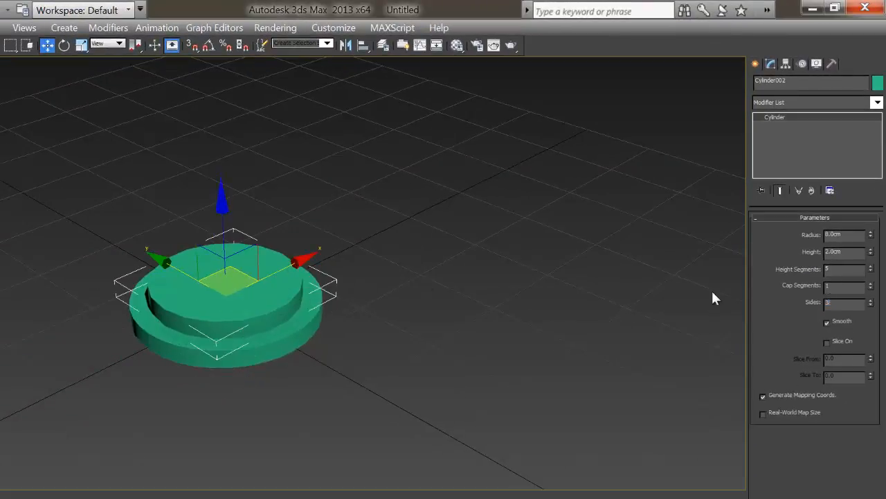
{"action": "type", "text": "6"}
{"action": "key", "text": "Return"}
{"action": "left_click", "coordinate": [546, 330]}
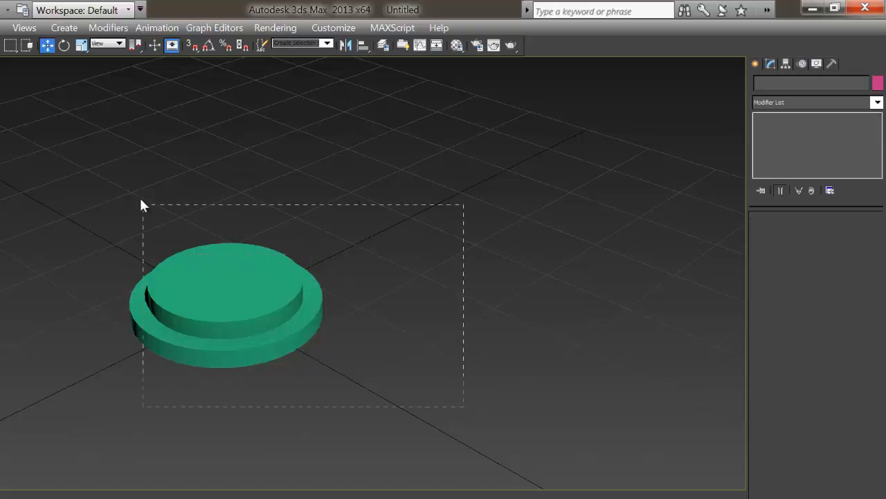
- Select both cylinders and change their object color to a light yellow from the basic palette
{"action": "left_click_drag", "start_coordinate": [141, 205], "coordinate": [142, 206]}
{"action": "left_click", "coordinate": [878, 83]}
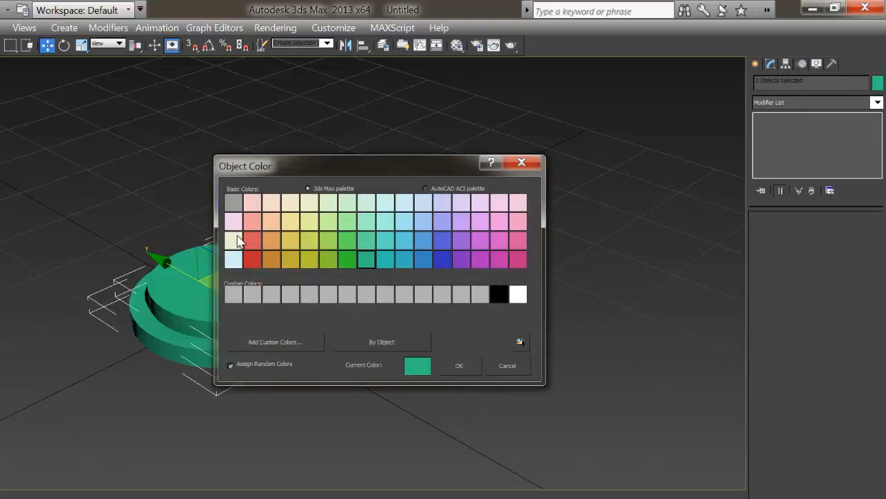
{"action": "left_click", "coordinate": [290, 222]}
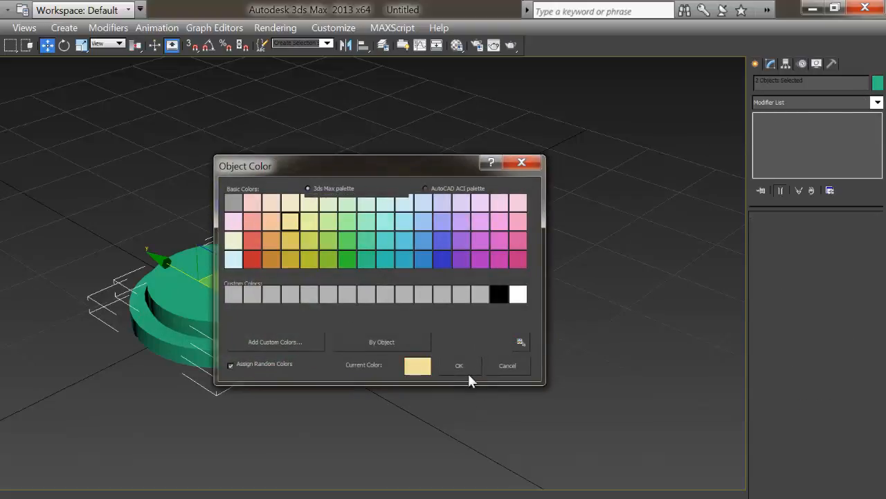
{"action": "left_click", "coordinate": [468, 373]}
{"action": "left_click", "coordinate": [483, 393]}
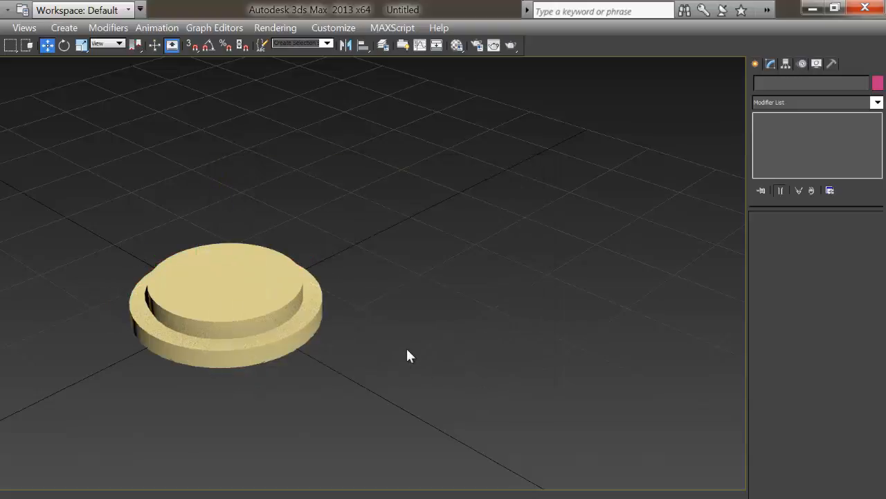
- Draw a torus centered on the cylinders in the top view, about 7.7 cm main radius and 2.1 cm tube radius
{"action": "key", "text": "alt+w"}
{"action": "left_click", "coordinate": [191, 191]}
{"action": "key", "text": "alt+w"}
{"action": "scroll", "coordinate": [261, 294], "scroll_direction": "up", "scroll_amount": 5}
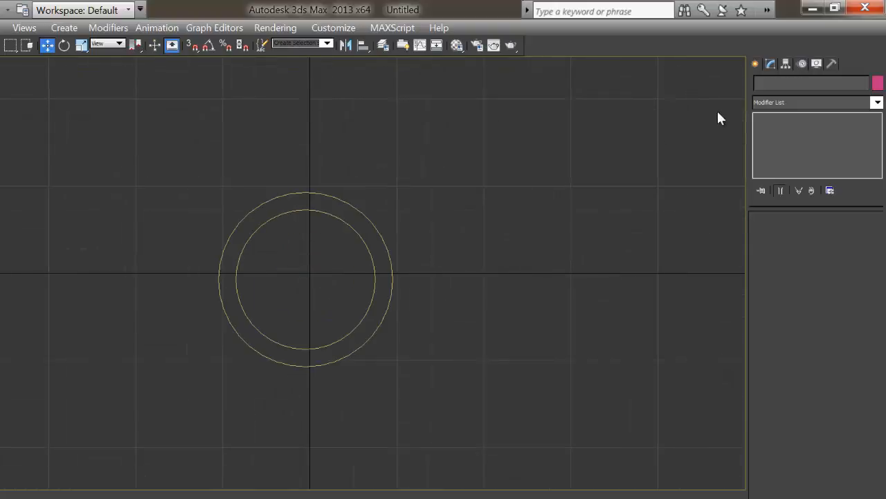
{"action": "left_click", "coordinate": [755, 64]}
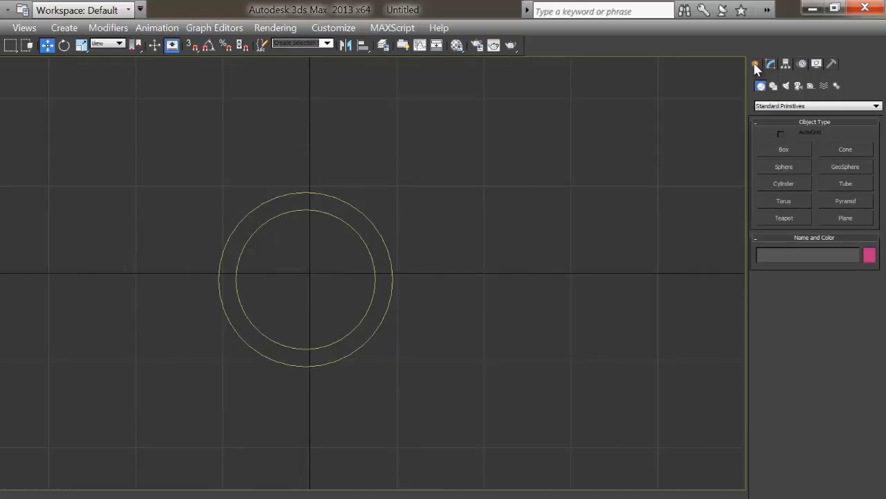
{"action": "left_click", "coordinate": [784, 201]}
{"action": "left_click", "coordinate": [303, 279]}
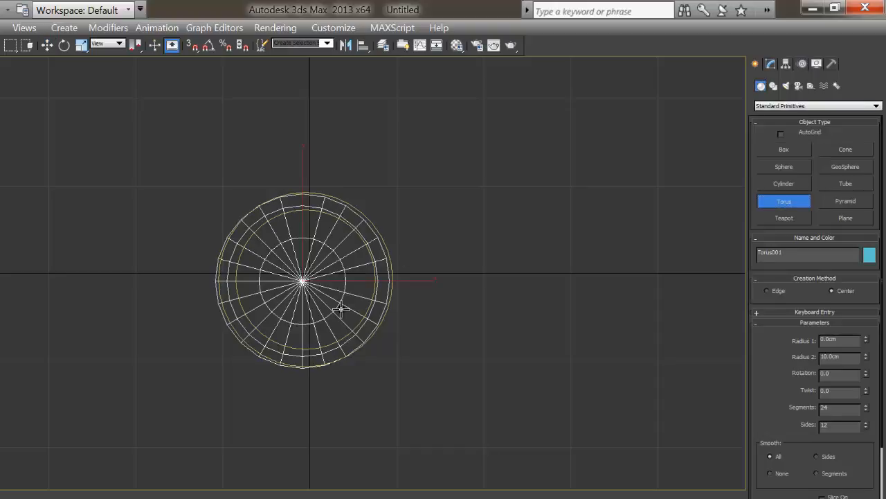
{"action": "left_click_drag", "start_coordinate": [342, 309], "coordinate": [342, 308]}
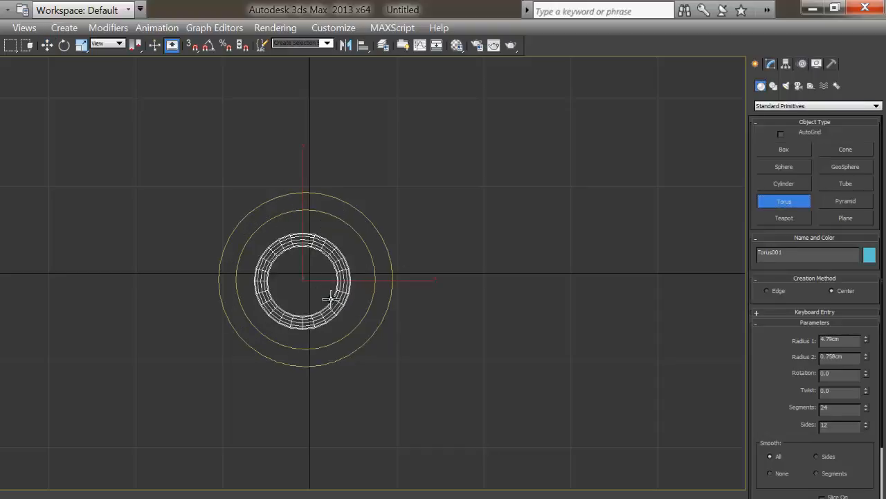
{"action": "left_click", "coordinate": [369, 333]}
{"action": "left_click", "coordinate": [47, 45]}
{"action": "left_click", "coordinate": [113, 159]}
- Raise the torus vertically onto the upper cylinder and switch the perspective view to shaded display with less heavy shadows
{"action": "key", "text": "alt+w"}
{"action": "left_click", "coordinate": [411, 405]}
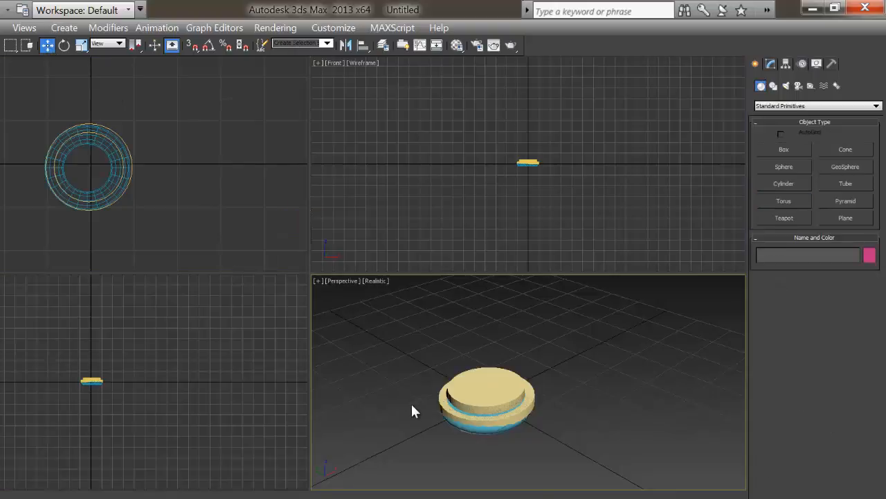
{"action": "key", "text": "alt+w"}
{"action": "left_click", "coordinate": [244, 370]}
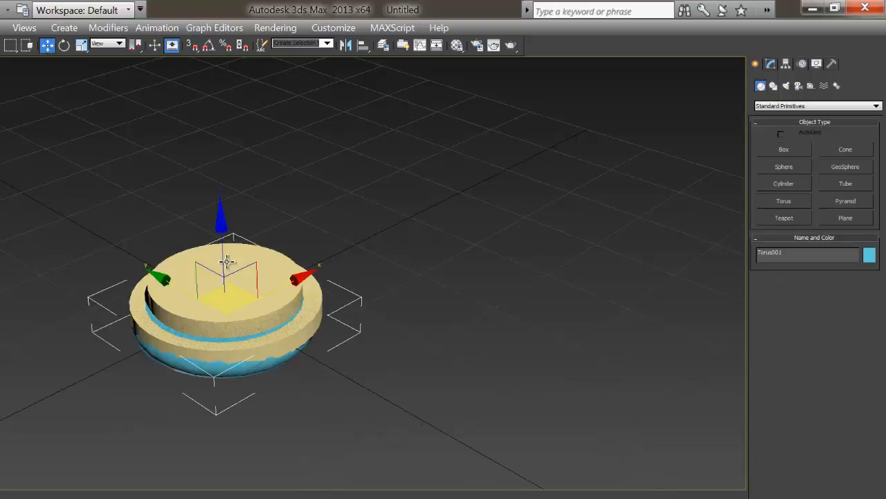
{"action": "left_click_drag", "start_coordinate": [226, 259], "coordinate": [217, 214]}
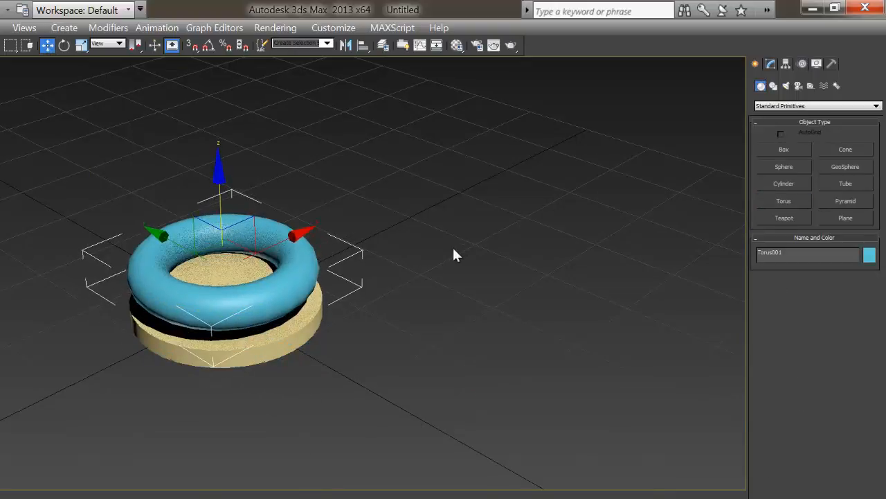
{"action": "left_click", "coordinate": [1, 64]}
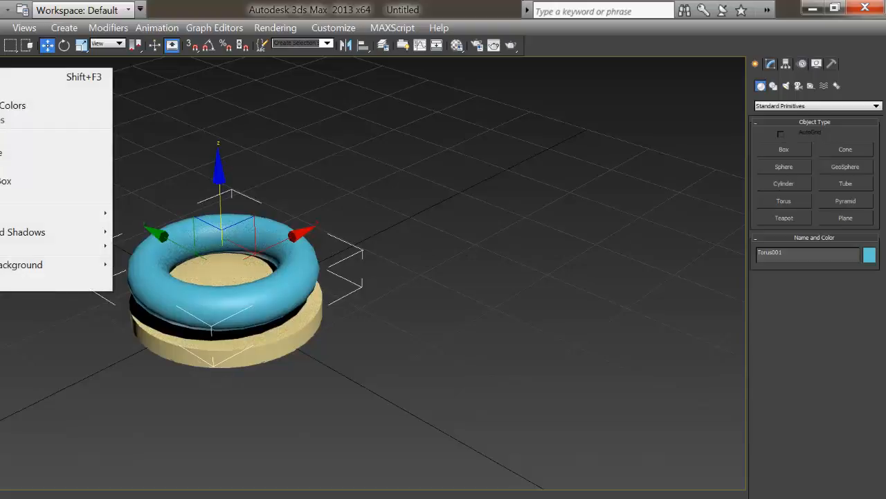
{"action": "left_click", "coordinate": [1, 90]}
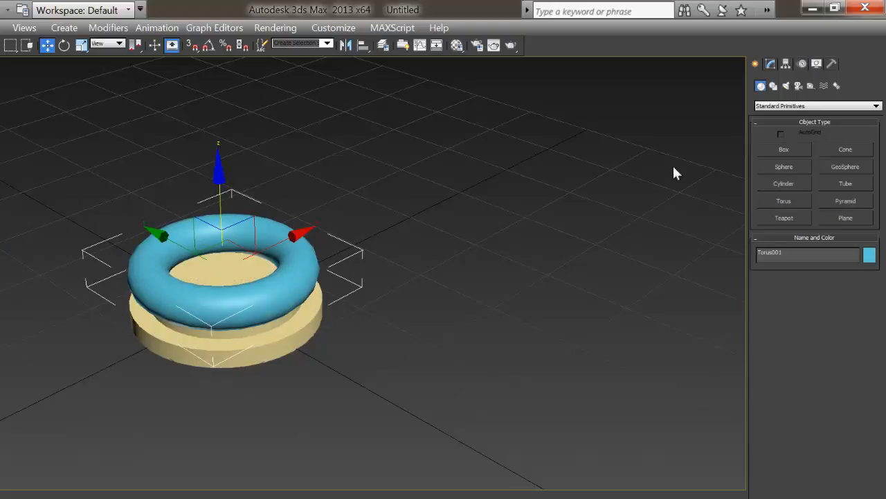
- Set the torus's Radius 2 to 0.5 cm and its Radius 1 to 7 cm, and deselect it
{"action": "left_click", "coordinate": [777, 64]}
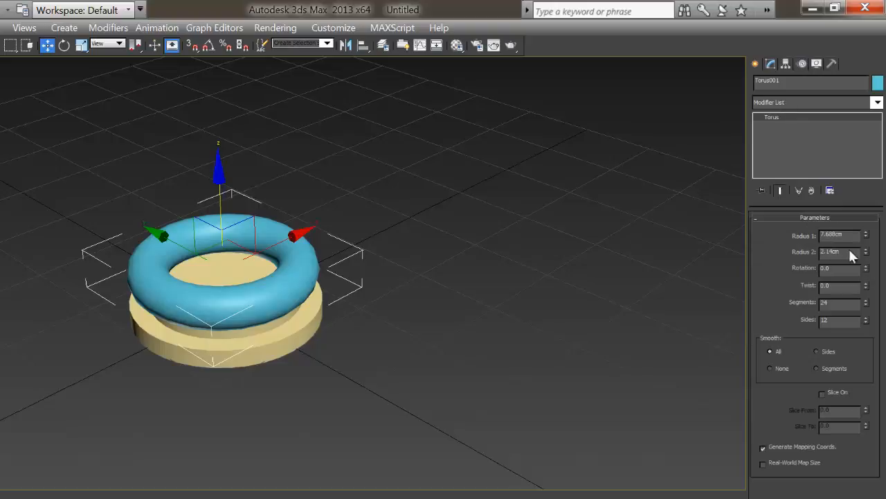
{"action": "left_click_drag", "start_coordinate": [865, 239], "coordinate": [864, 285]}
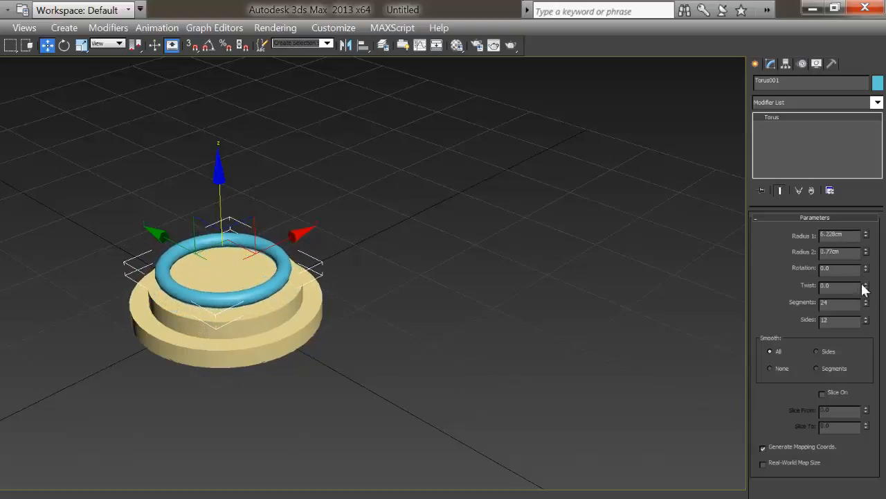
{"action": "type", "text": "0.5"}
{"action": "key", "text": "Return"}
{"action": "double_click", "coordinate": [851, 235]}
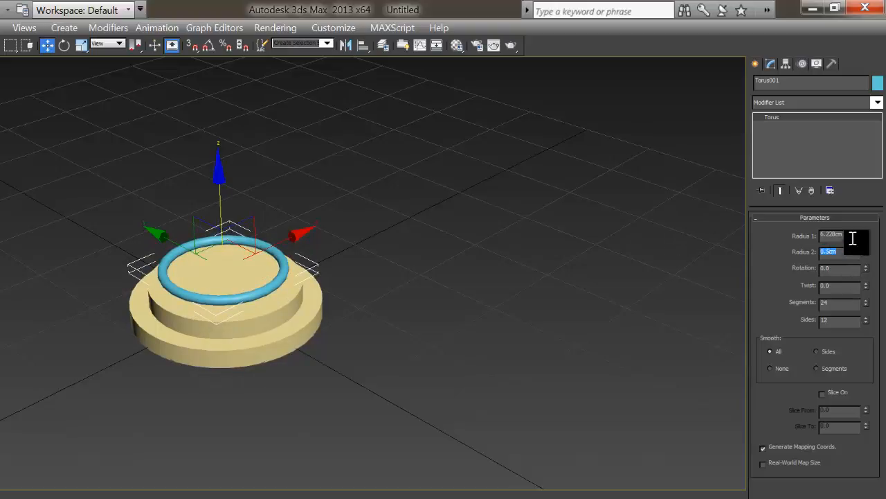
{"action": "type", "text": "6"}
{"action": "key", "text": "Return"}
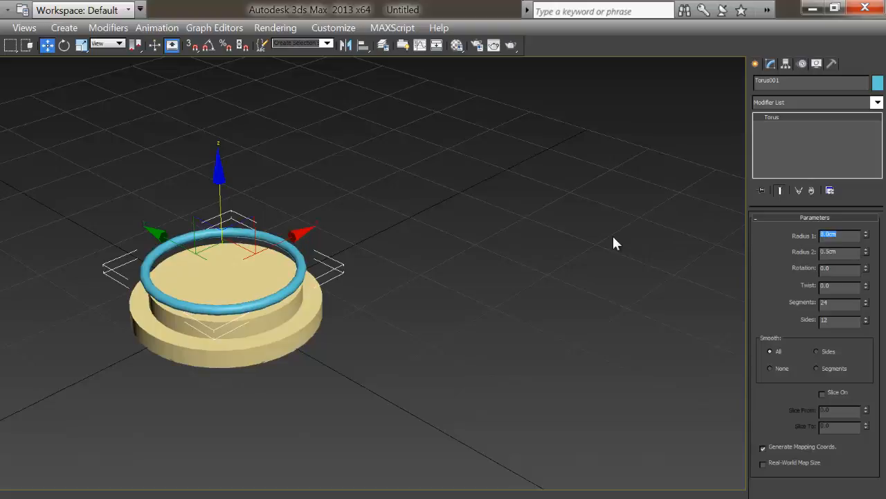
{"action": "type", "text": "7"}
{"action": "key", "text": "Return"}
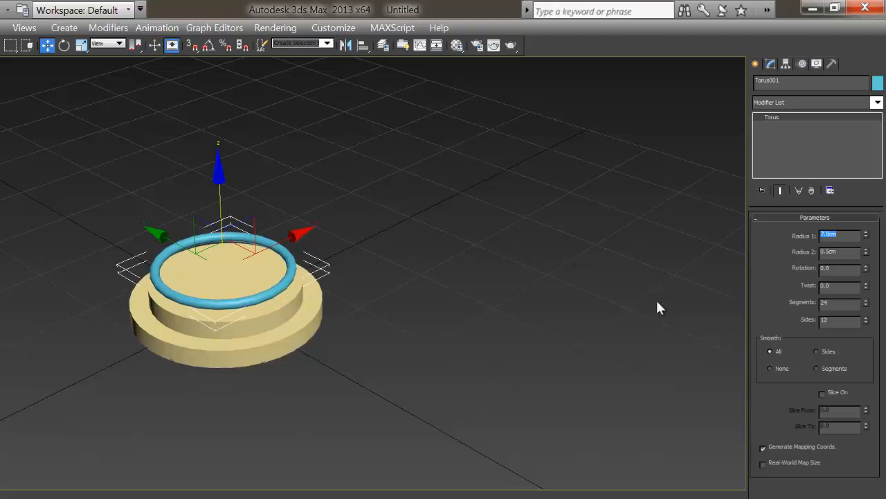
{"action": "left_click", "coordinate": [548, 335]}
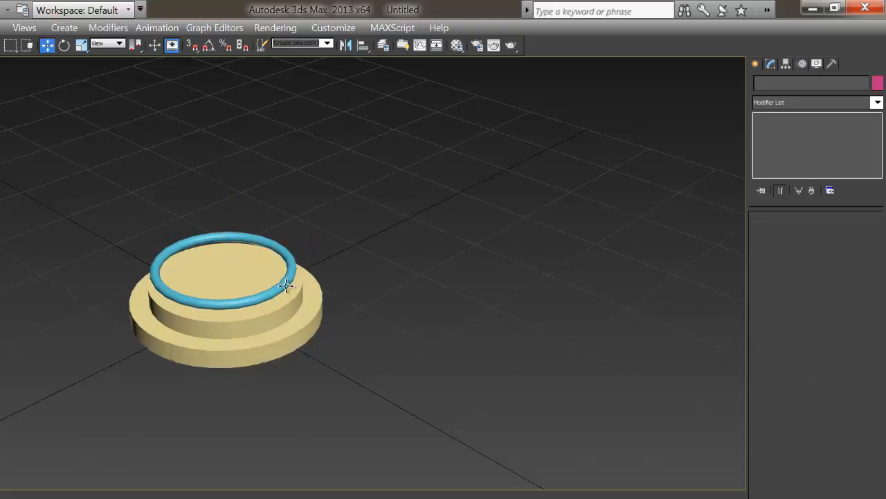
- Set the torus's sides to 24 and its segments to 36
{"action": "left_click", "coordinate": [256, 299]}
{"action": "scroll", "coordinate": [255, 299], "scroll_direction": "up", "scroll_amount": 3}
{"action": "double_click", "coordinate": [846, 320]}
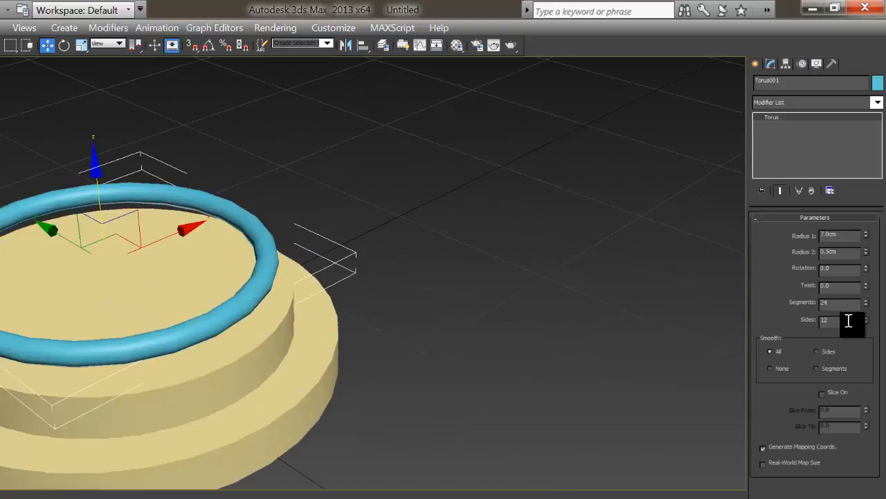
{"action": "type", "text": "36"}
{"action": "key", "text": "Return"}
{"action": "type", "text": "24"}
{"action": "double_click", "coordinate": [843, 301]}
{"action": "type", "text": "36"}
{"action": "key", "text": "Return"}
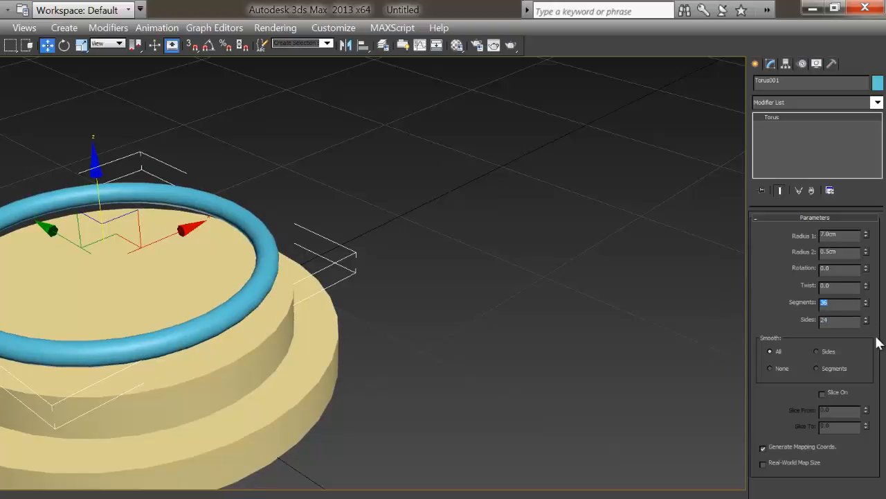
- Smooth the torus along its sides only, reduce its sides to 6, and deselect it
{"action": "left_click", "coordinate": [826, 350]}
{"action": "double_click", "coordinate": [841, 320]}
{"action": "type", "text": "6"}
{"action": "key", "text": "Return"}
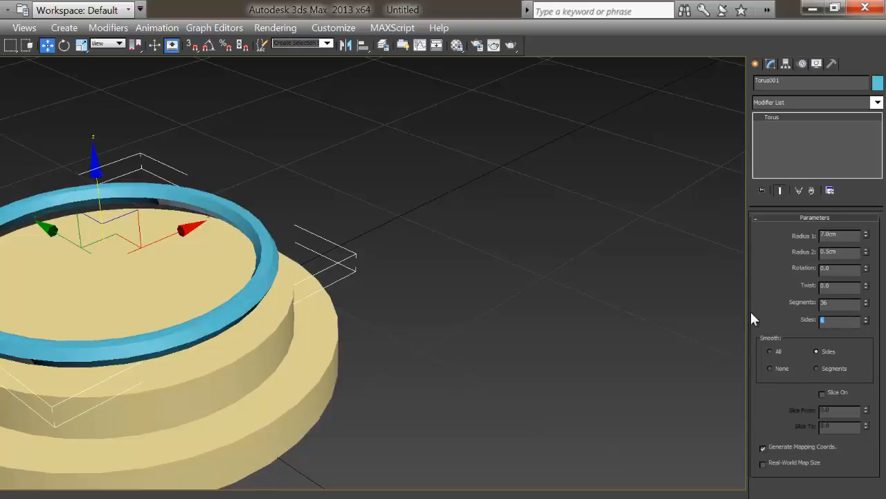
{"action": "left_click", "coordinate": [500, 404]}
- Lower the torus in the front view until it rests on top of the upper cylinder
{"action": "middle_click_drag", "start_coordinate": [217, 367], "coordinate": [352, 355]}
{"action": "key", "text": "alt+w"}
{"action": "left_click", "coordinate": [376, 194]}
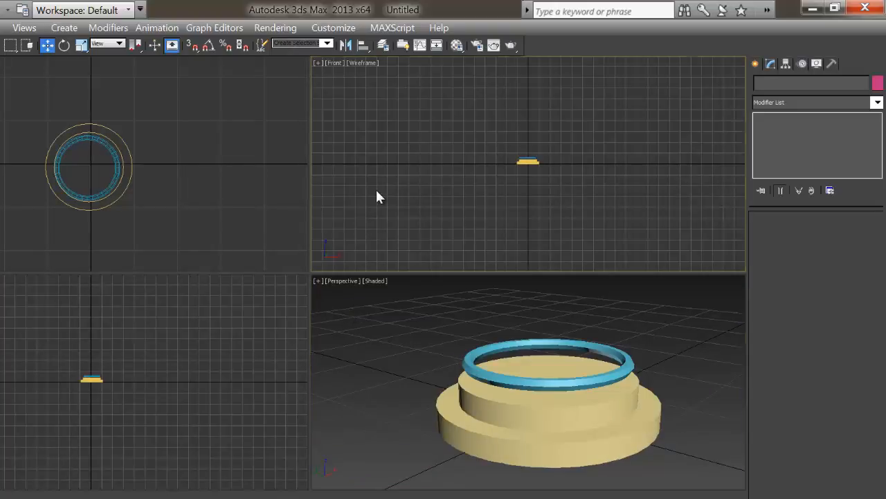
{"action": "key", "text": "alt+w"}
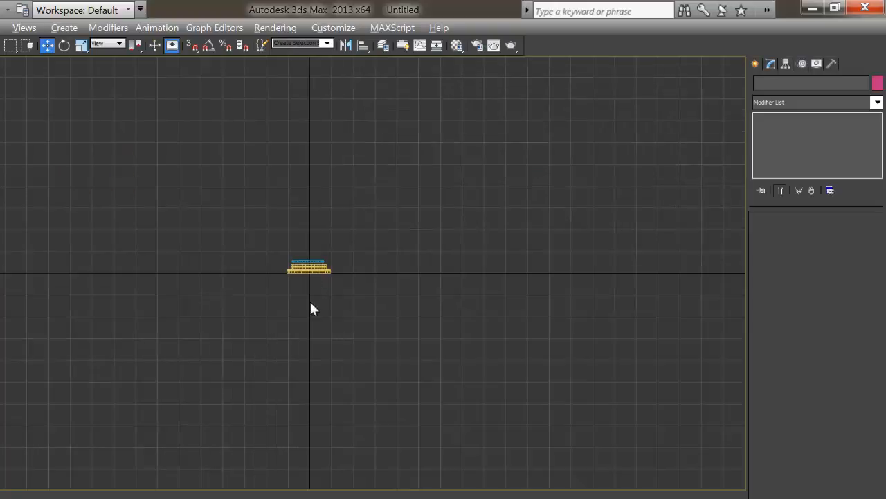
{"action": "key", "text": "z"}
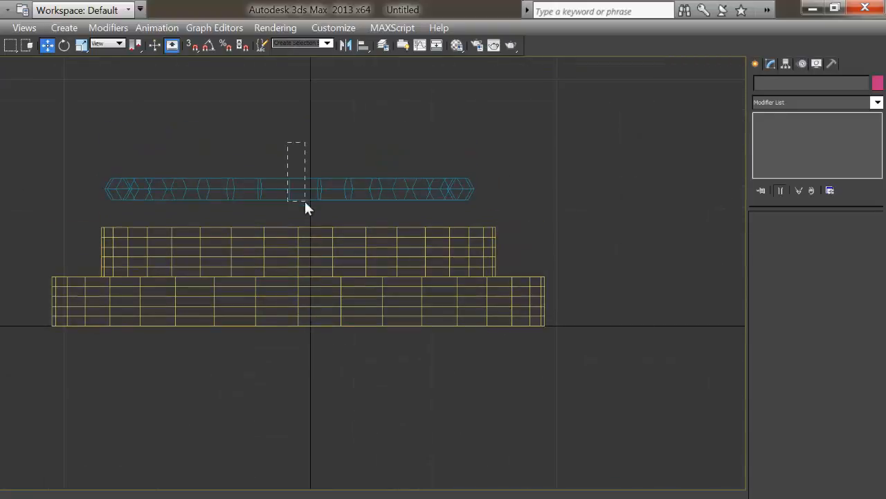
{"action": "left_click_drag", "start_coordinate": [304, 202], "coordinate": [305, 202]}
{"action": "left_click_drag", "start_coordinate": [289, 148], "coordinate": [291, 173]}
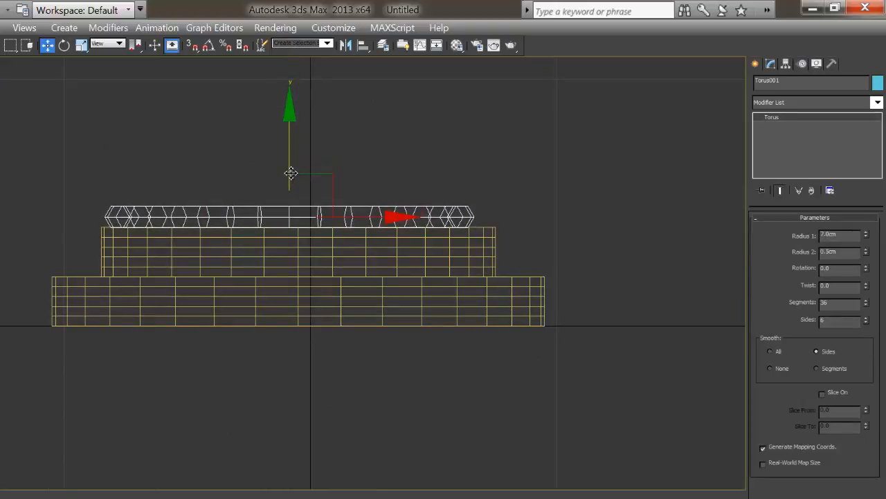
- Center the torus horizontally over the cylinders and enlarge its Radius 1 to 8 cm
{"action": "double_click", "coordinate": [841, 235]}
{"action": "key", "text": "Return"}
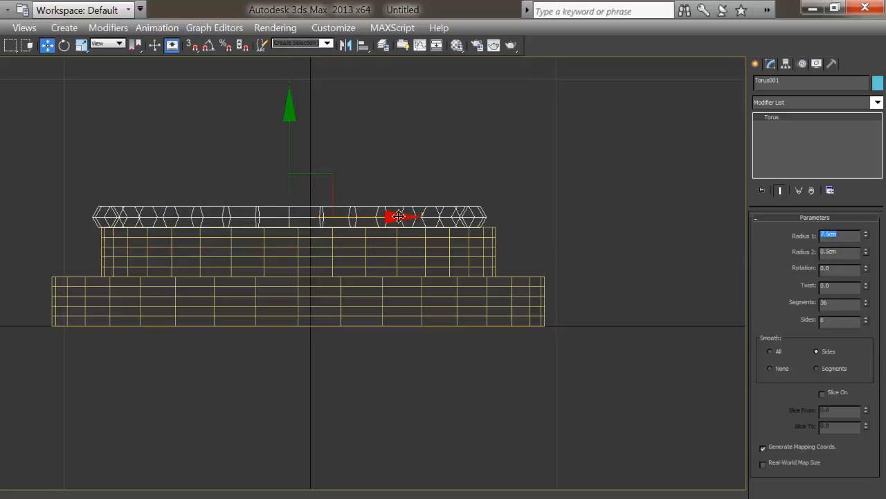
{"action": "left_click_drag", "start_coordinate": [395, 216], "coordinate": [402, 215]}
{"action": "left_click_drag", "start_coordinate": [846, 236], "coordinate": [694, 221]}
{"action": "type", "text": "8"}
{"action": "key", "text": "Return"}
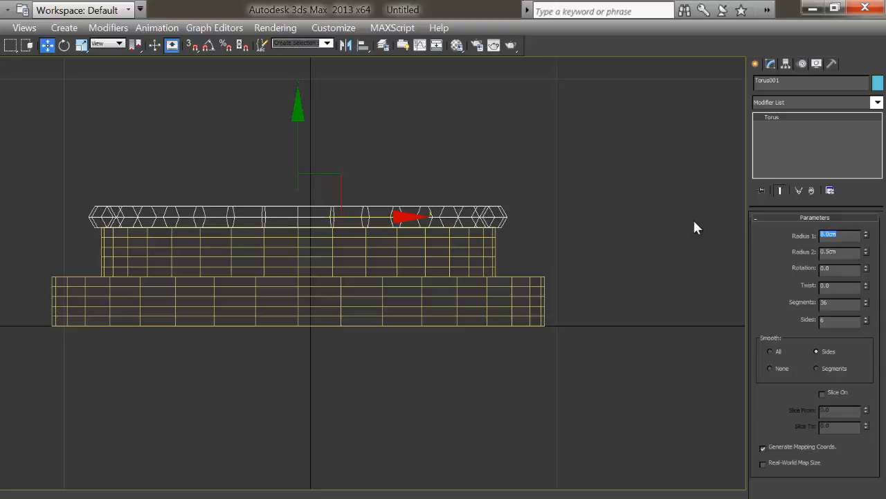
{"action": "left_click", "coordinate": [416, 389]}
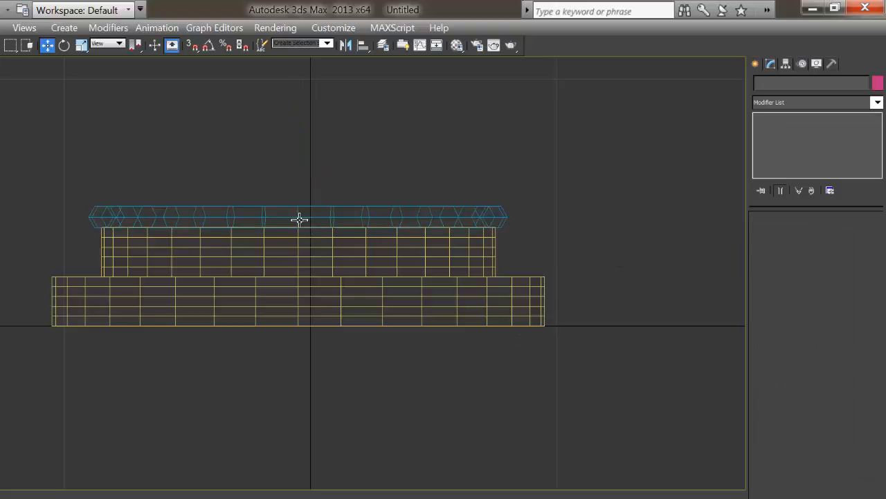
- Clone the torus as an independent copy and move it up to stack directly on the first ring
{"action": "left_click", "coordinate": [298, 219]}
{"action": "key", "text": "ctrl+v"}
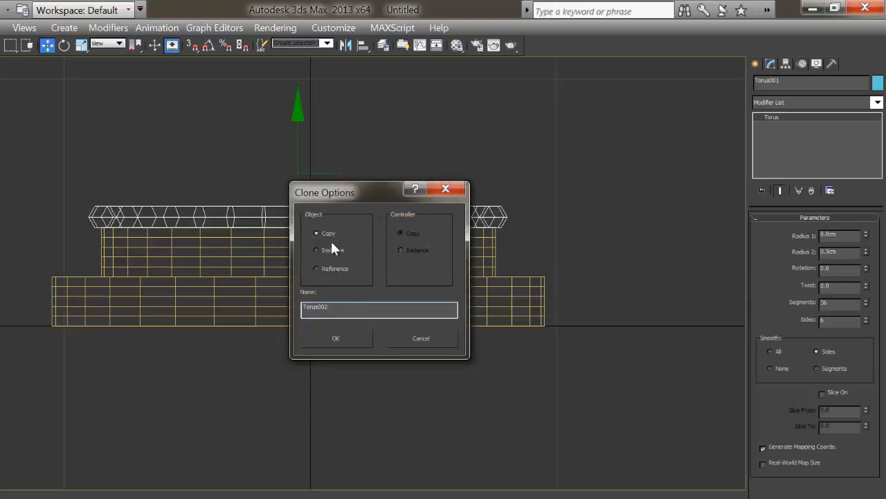
{"action": "left_click", "coordinate": [325, 346]}
{"action": "left_click_drag", "start_coordinate": [297, 168], "coordinate": [294, 153]}
{"action": "key", "text": "alt+w"}
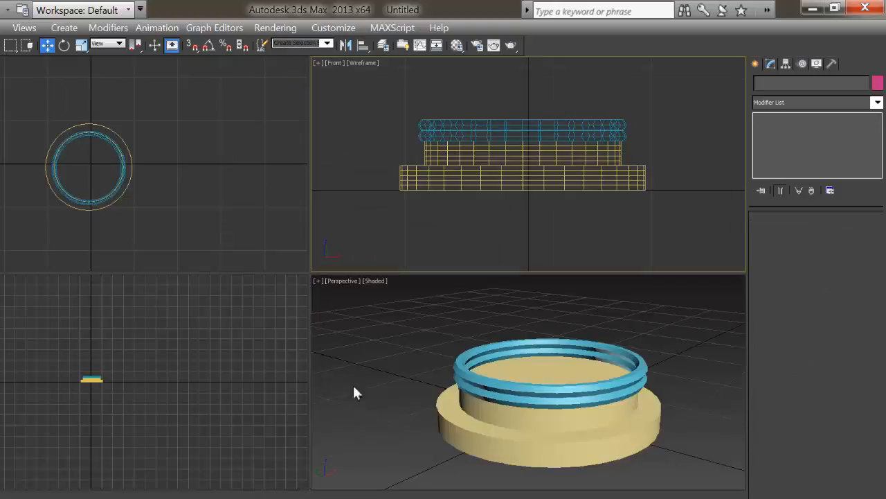
- Reduce the copied upper torus's Radius 2 to 0 cm in the perspective view and deselect it
{"action": "right_click", "coordinate": [389, 392]}
{"action": "key", "text": "alt+w"}
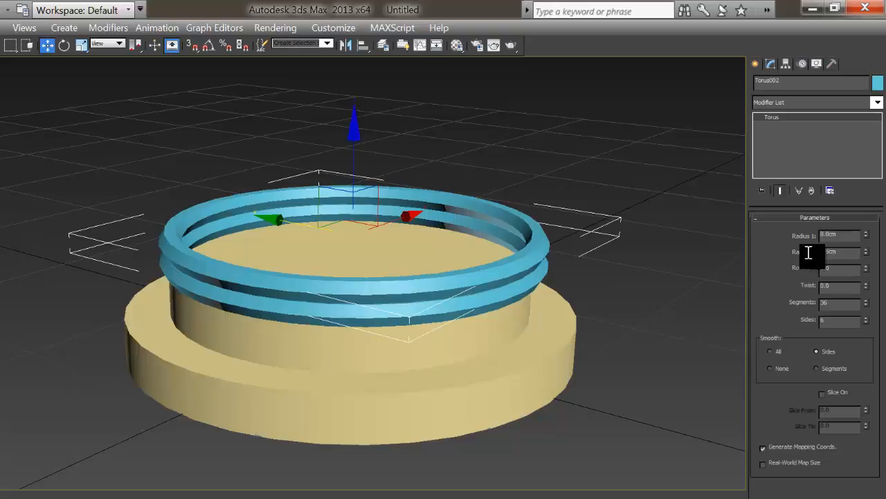
{"action": "double_click", "coordinate": [854, 252]}
{"action": "type", "text": "8"}
{"action": "key", "text": "Return"}
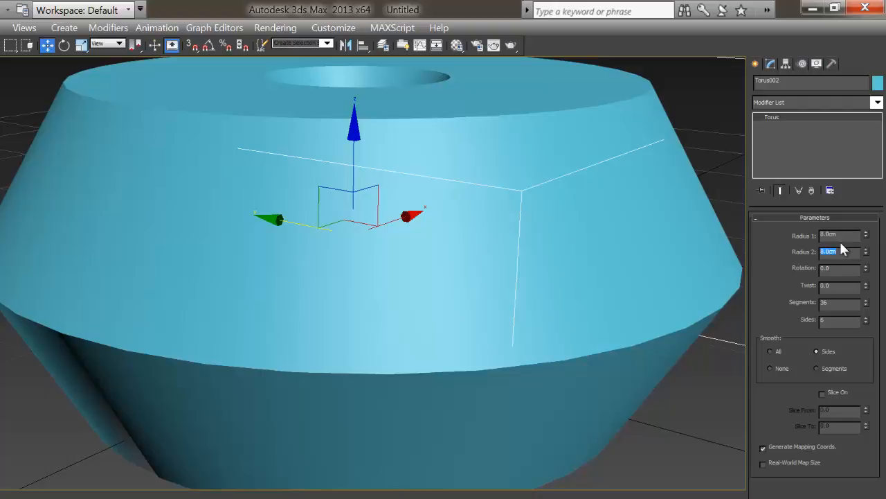
{"action": "type", "text": ".6"}
{"action": "key", "text": "Return"}
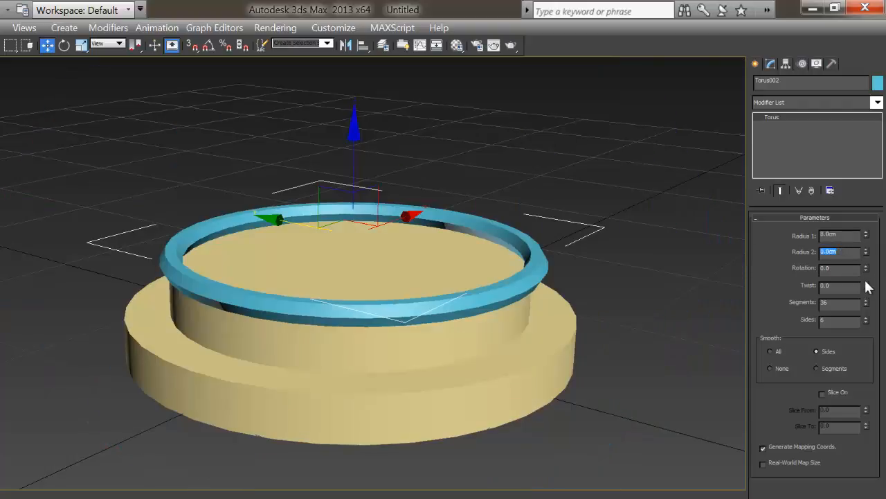
{"action": "left_click", "coordinate": [583, 316]}
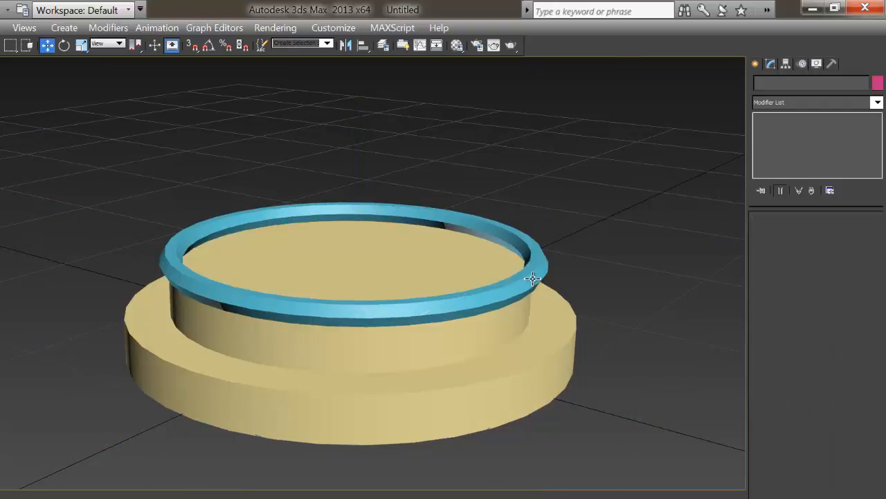
- Copy the upper cylinder vertically so the duplicate sits above the torus ring, and select the duplicate
{"action": "left_click", "coordinate": [380, 267]}
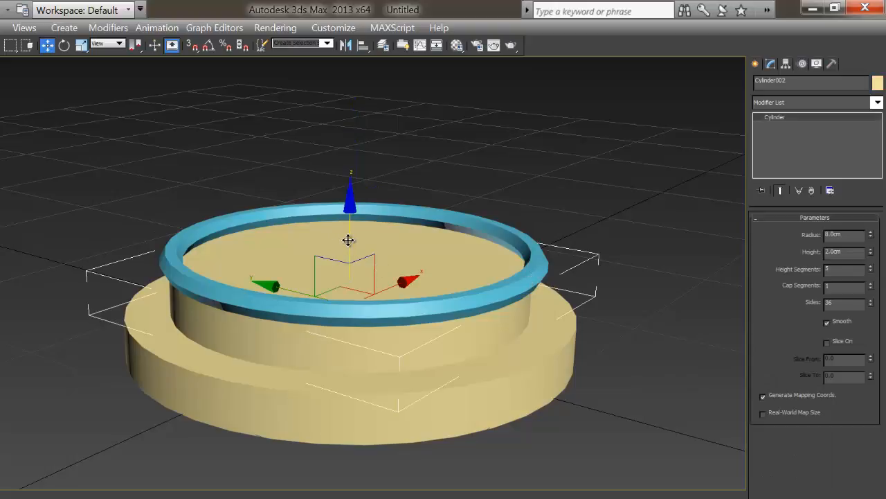
{"action": "mouse_move", "coordinate": [348, 239]}
{"action": "left_mouse_down", "text": "shift"}
{"action": "mouse_move", "coordinate": [342, 162]}
{"action": "mouse_move", "coordinate": [344, 182]}
{"action": "left_mouse_up", "text": "shift"}
{"action": "left_click", "coordinate": [388, 347]}
{"action": "left_click", "coordinate": [618, 388]}
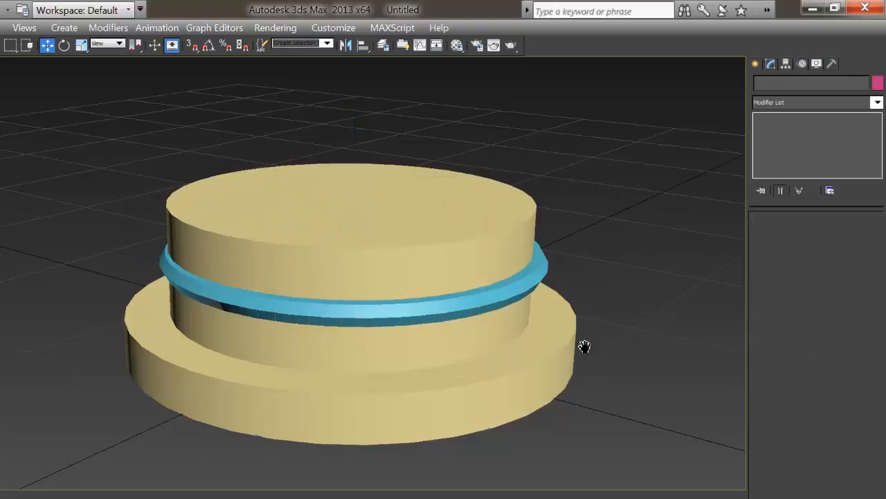
{"action": "middle_click_drag", "start_coordinate": [584, 346], "coordinate": [573, 365]}
{"action": "left_click", "coordinate": [307, 269]}
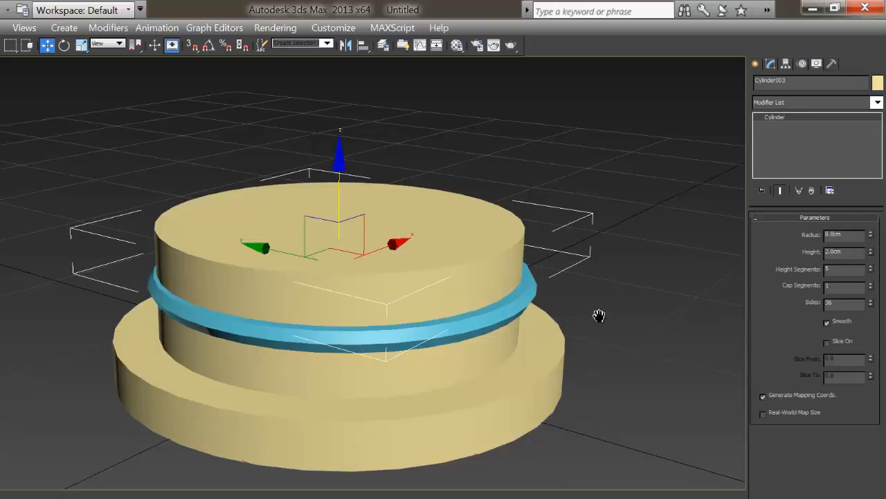
{"action": "middle_click_drag", "start_coordinate": [599, 315], "coordinate": [576, 364]}
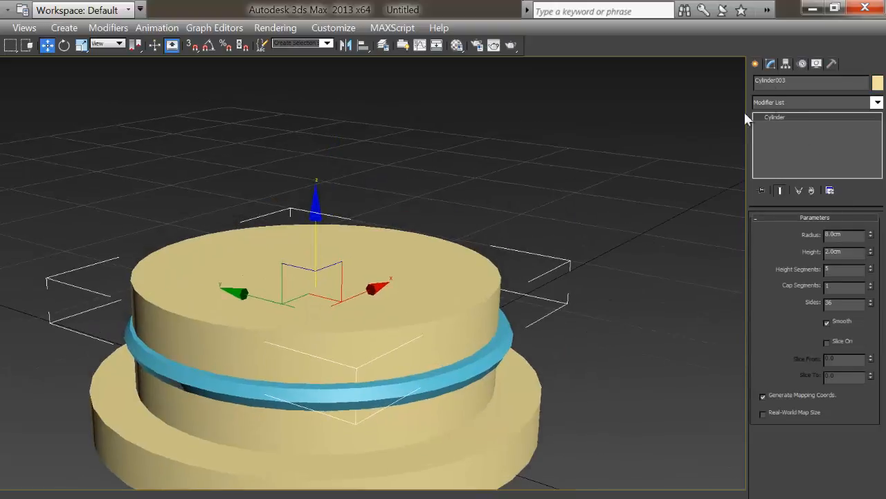
- Create a cone with AutoGrid on the upper cylinder's top, about 6.4 cm and 5.3 cm in radius and 4.4 cm high, and deselect it
{"action": "left_click", "coordinate": [756, 64]}
{"action": "left_click", "coordinate": [838, 148]}
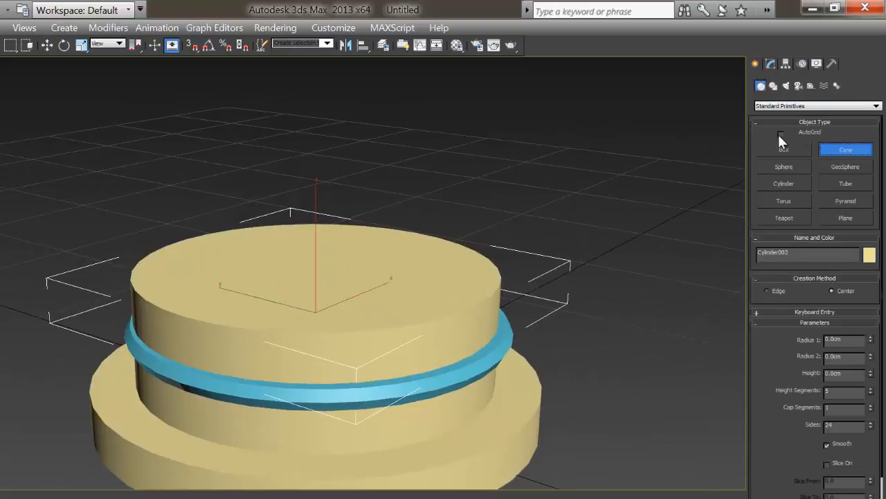
{"action": "left_click", "coordinate": [781, 134]}
{"action": "left_click_drag", "start_coordinate": [310, 268], "coordinate": [405, 307]}
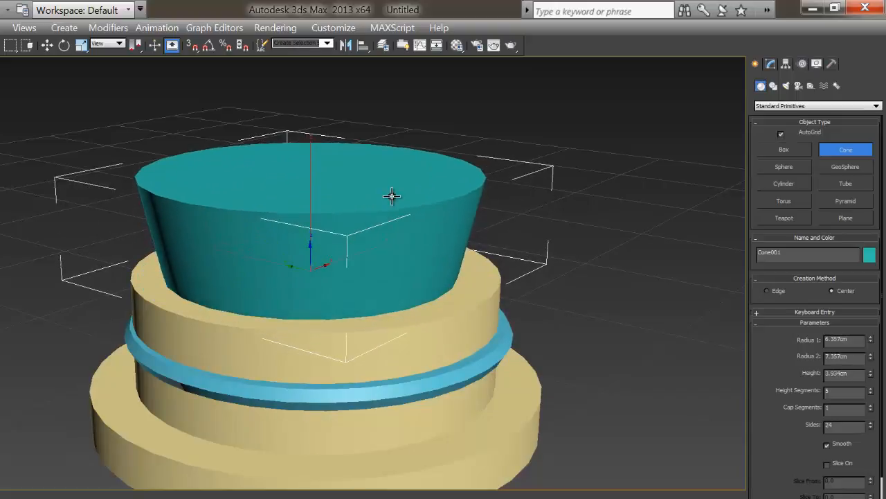
{"action": "left_click", "coordinate": [391, 196]}
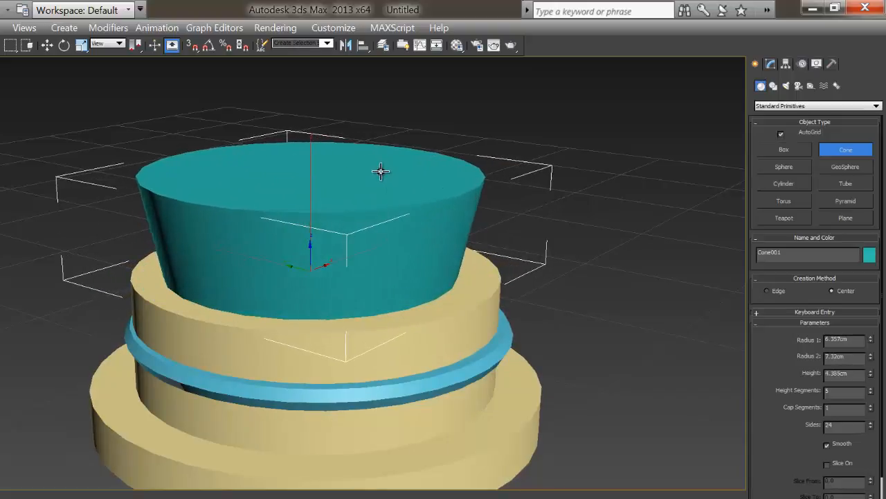
{"action": "left_click", "coordinate": [390, 221]}
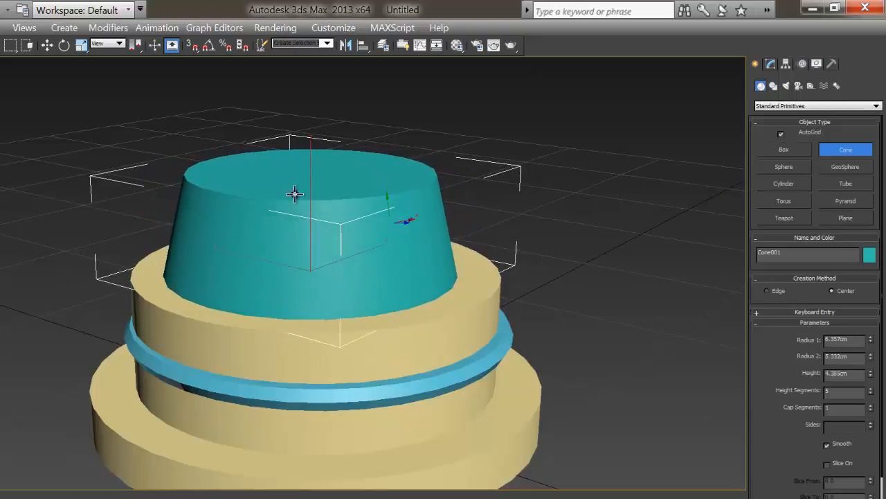
{"action": "left_click", "coordinate": [47, 45]}
{"action": "left_click", "coordinate": [116, 179]}
- Set the cone's height to 75 cm to form the column shaft and deselect it
{"action": "scroll", "coordinate": [116, 178], "scroll_direction": "down", "scroll_amount": 4}
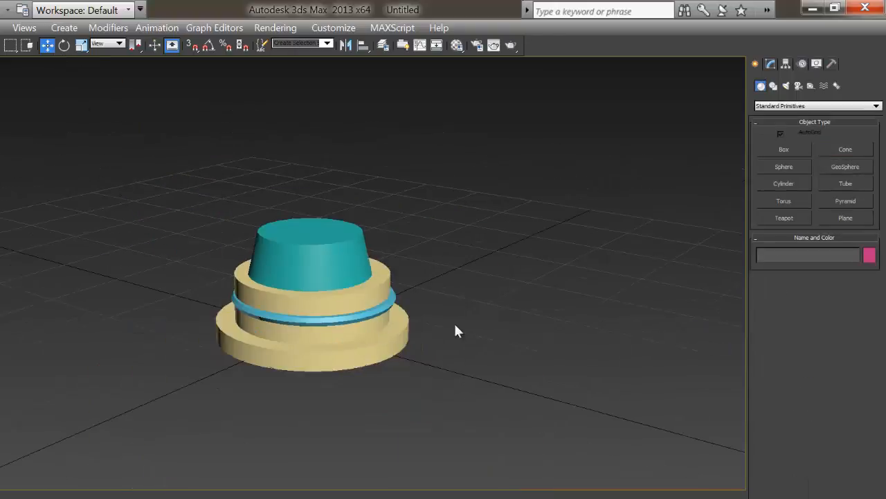
{"action": "middle_click_drag", "start_coordinate": [453, 321], "coordinate": [439, 377]}
{"action": "left_click", "coordinate": [334, 312]}
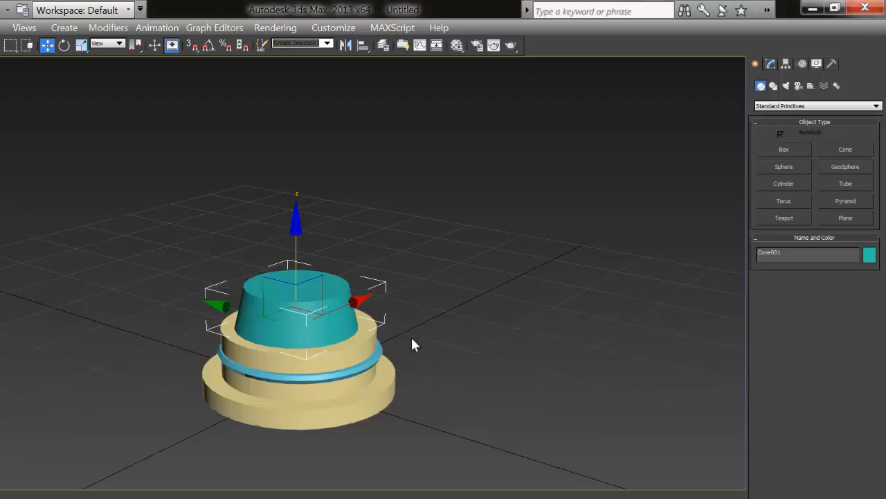
{"action": "scroll", "coordinate": [416, 339], "scroll_direction": "up", "scroll_amount": 5}
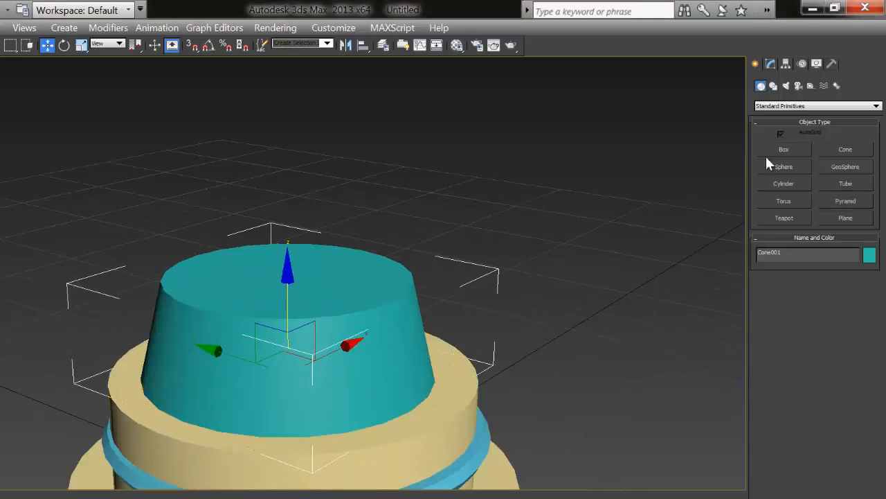
{"action": "left_click", "coordinate": [771, 63]}
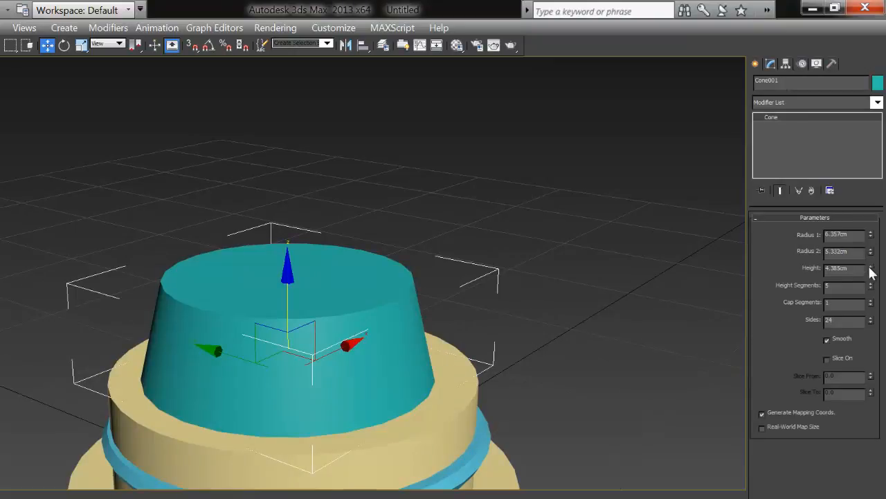
{"action": "left_click_drag", "start_coordinate": [871, 272], "coordinate": [871, 183]}
{"action": "left_click", "coordinate": [561, 229]}
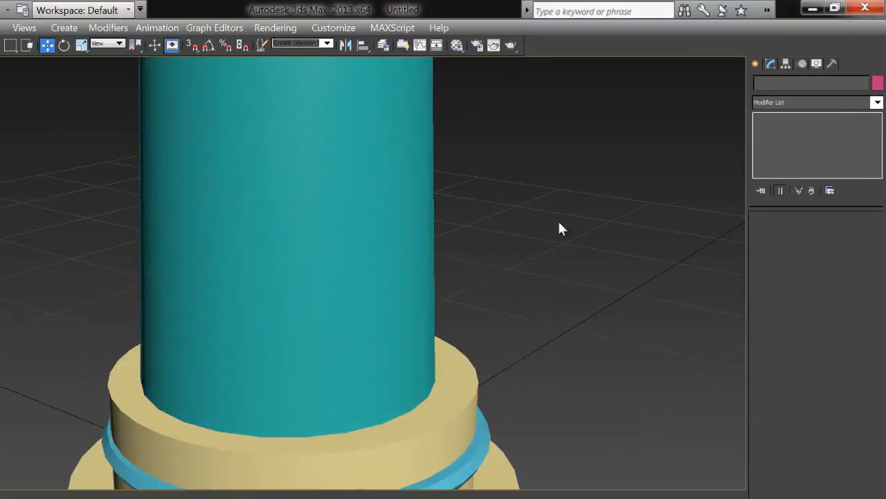
{"action": "scroll", "coordinate": [559, 229], "scroll_direction": "down", "scroll_amount": 5}
{"action": "left_click", "coordinate": [311, 257]}
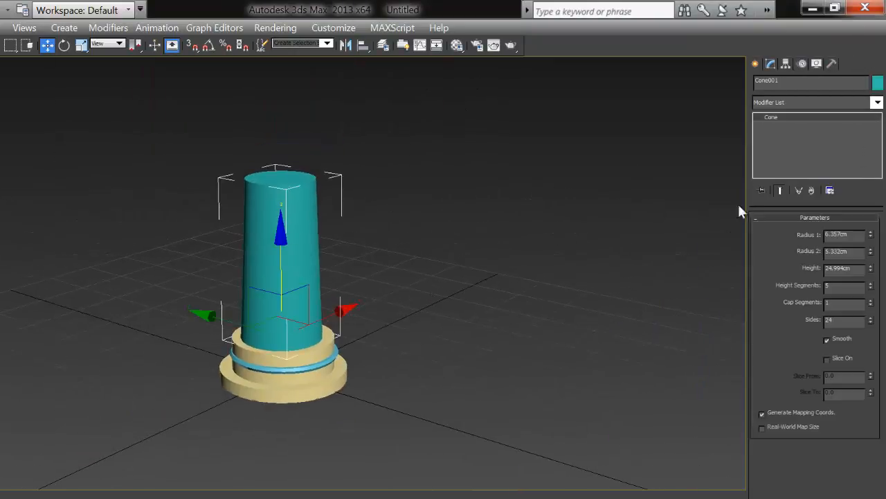
{"action": "double_click", "coordinate": [862, 269]}
{"action": "type", "text": "75"}
{"action": "key", "text": "Return"}
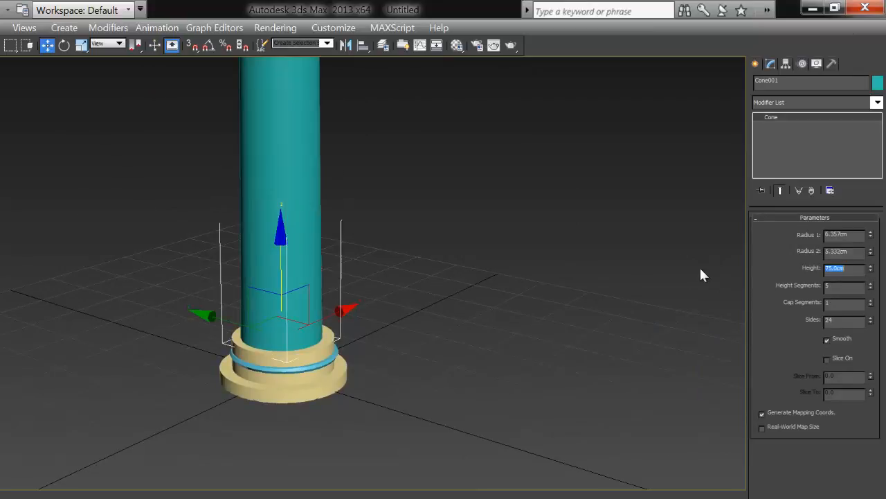
{"action": "left_click", "coordinate": [361, 295]}
- Select the tall cone shaft and set its Radius 1 to 7 cm
{"action": "scroll", "coordinate": [360, 291], "scroll_direction": "down", "scroll_amount": 3}
{"action": "middle_click_drag", "start_coordinate": [361, 291], "coordinate": [313, 306]}
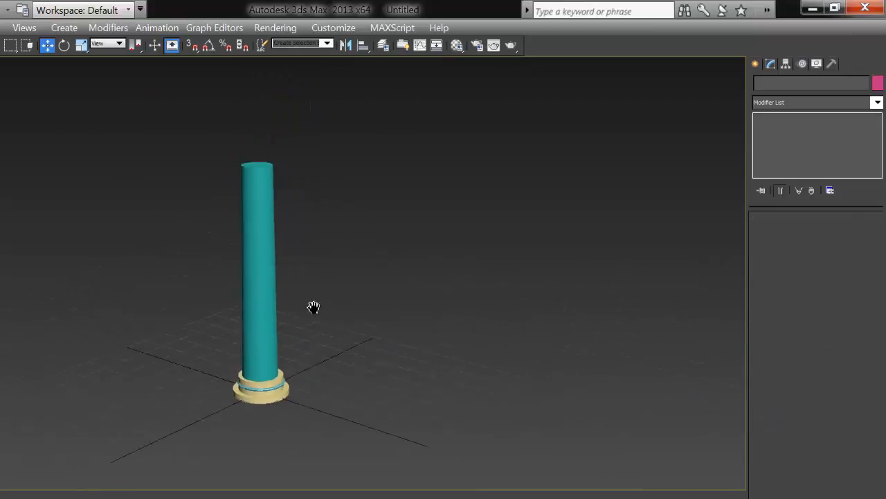
{"action": "scroll", "coordinate": [313, 307], "scroll_direction": "up", "scroll_amount": 3}
{"action": "left_click_drag", "start_coordinate": [300, 215], "coordinate": [132, 239]}
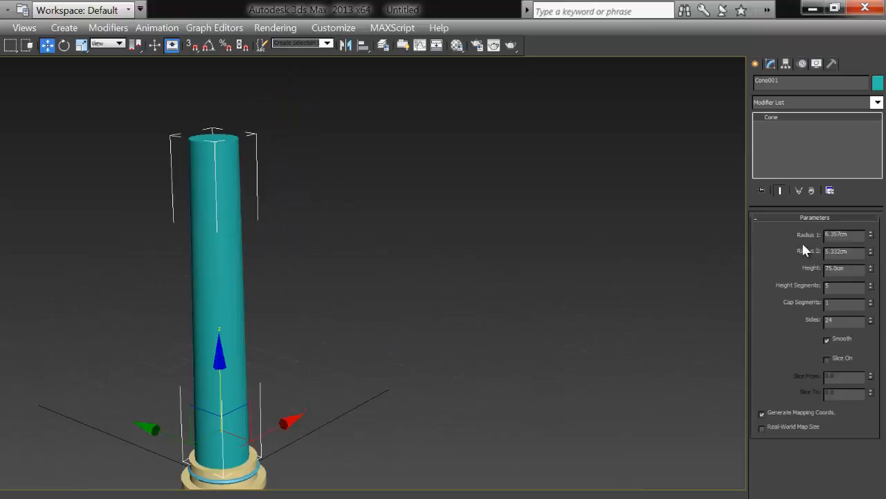
{"action": "double_click", "coordinate": [860, 236]}
{"action": "type", "text": "8"}
{"action": "key", "text": "Return"}
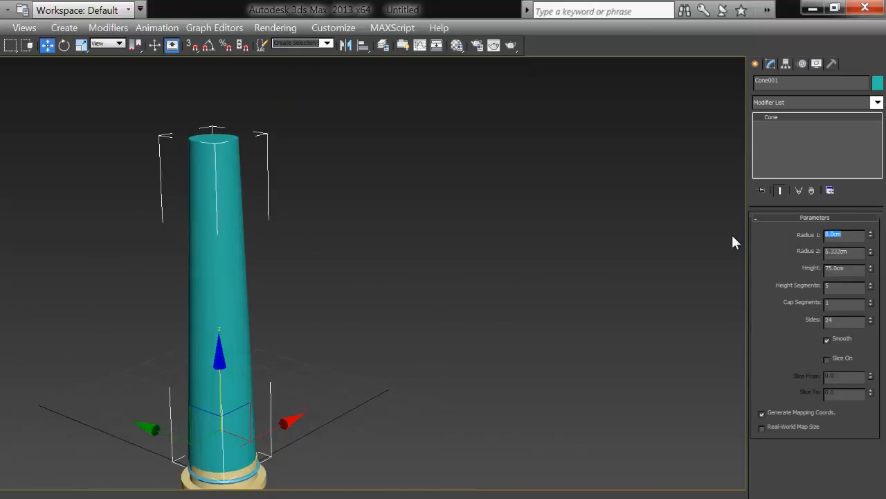
{"action": "type", "text": "7"}
{"action": "key", "text": "Return"}
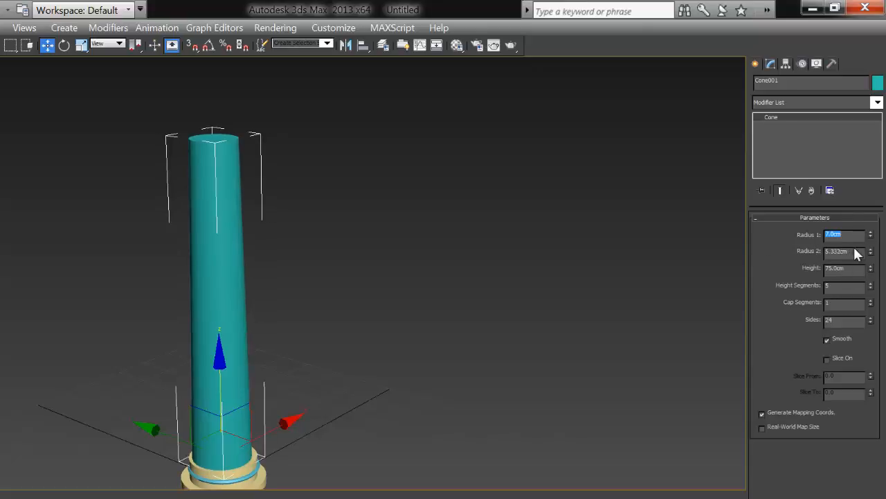
- Set the cone shaft's Radius 2 to 4 cm to narrow its top, and deselect it
{"action": "left_click", "coordinate": [831, 252]}
{"action": "left_click_drag", "start_coordinate": [855, 252], "coordinate": [767, 254]}
{"action": "type", "text": "4"}
{"action": "key", "text": "Return"}
{"action": "left_click", "coordinate": [491, 332]}
{"action": "scroll", "coordinate": [416, 299], "scroll_direction": "down", "scroll_amount": 5}
{"action": "middle_click_drag", "start_coordinate": [388, 291], "coordinate": [258, 373]}
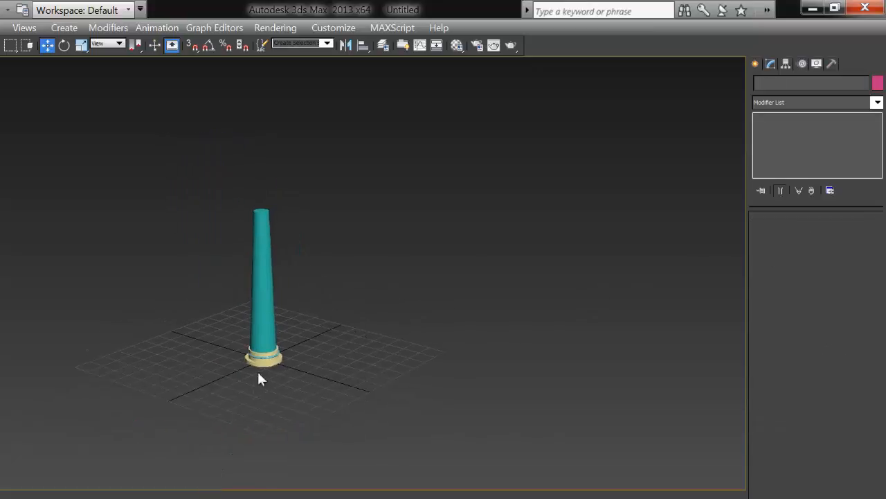
- Select all the column parts and clone them as independent copies moved along the X axis
{"action": "key", "text": "ctrl+a"}
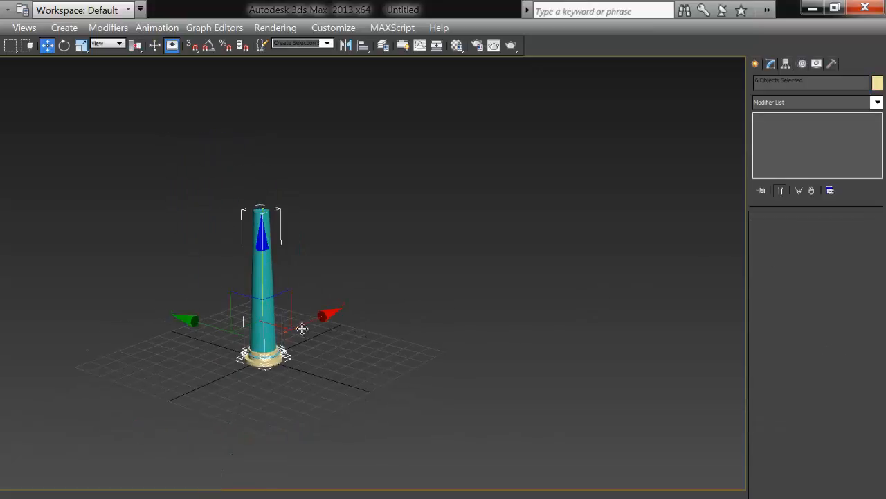
{"action": "mouse_move", "coordinate": [302, 328]}
{"action": "left_mouse_down", "text": "shift"}
{"action": "mouse_move", "coordinate": [419, 274]}
{"action": "mouse_move", "coordinate": [400, 285]}
{"action": "mouse_move", "coordinate": [398, 312]}
{"action": "left_mouse_up", "text": "shift"}
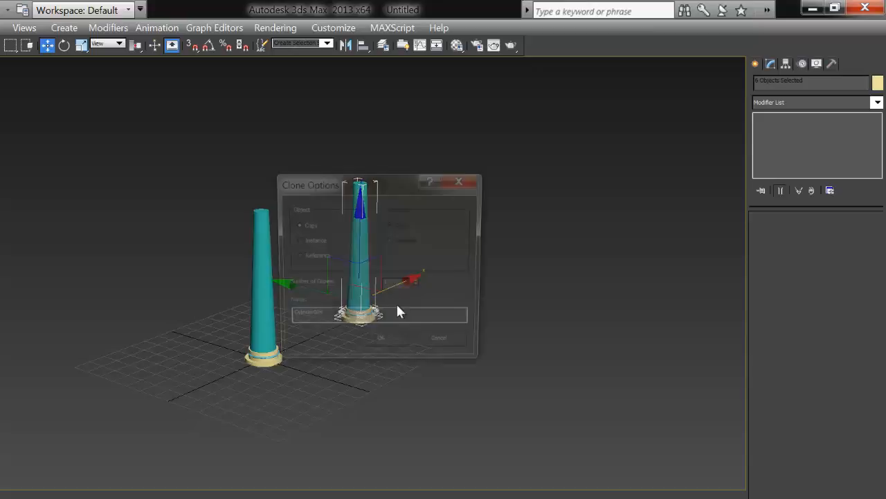
{"action": "left_click", "coordinate": [383, 343]}
- In the top view, create a sphere of about 8.5 cm radius with AutoGrid off, centered on the original column
{"action": "key", "text": "alt+w"}
{"action": "left_click", "coordinate": [246, 191]}
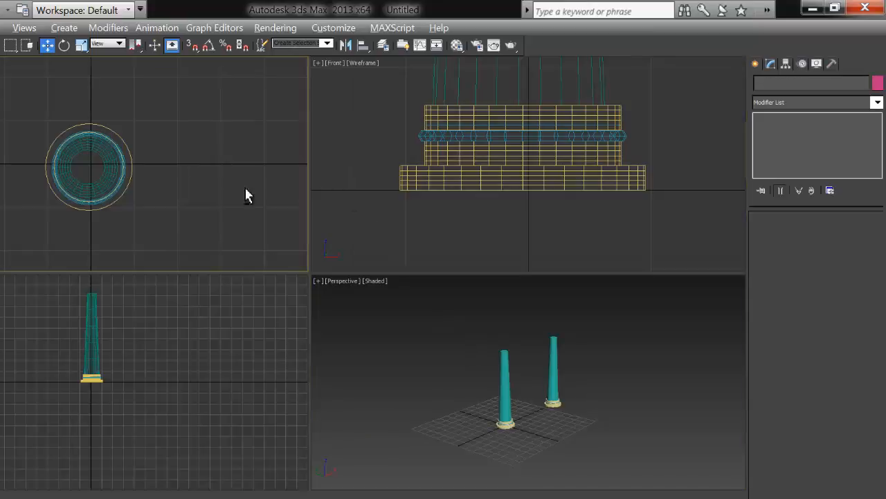
{"action": "key", "text": "alt+w"}
{"action": "left_click", "coordinate": [755, 64]}
{"action": "left_click", "coordinate": [784, 166]}
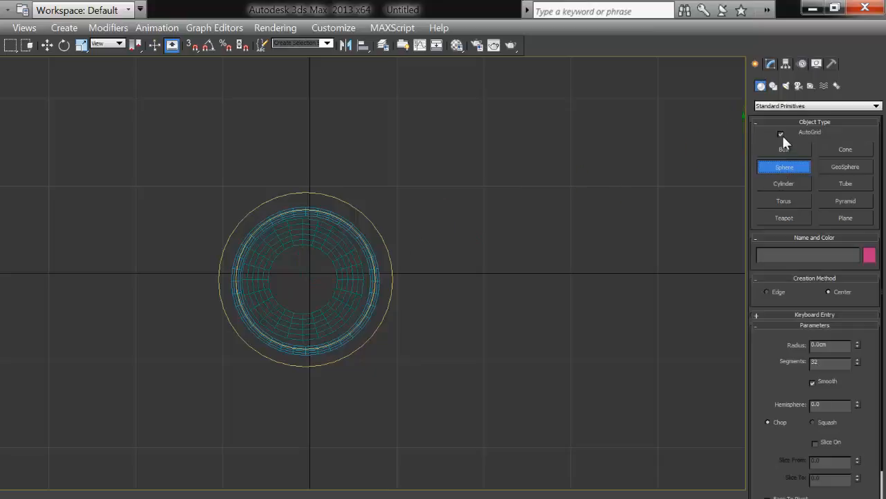
{"action": "left_click_drag", "start_coordinate": [307, 283], "coordinate": [367, 318]}
{"action": "left_click", "coordinate": [47, 45]}
- In the front view, move the sphere straight up to the top end of the original column's shaft
{"action": "key", "text": "alt+w"}
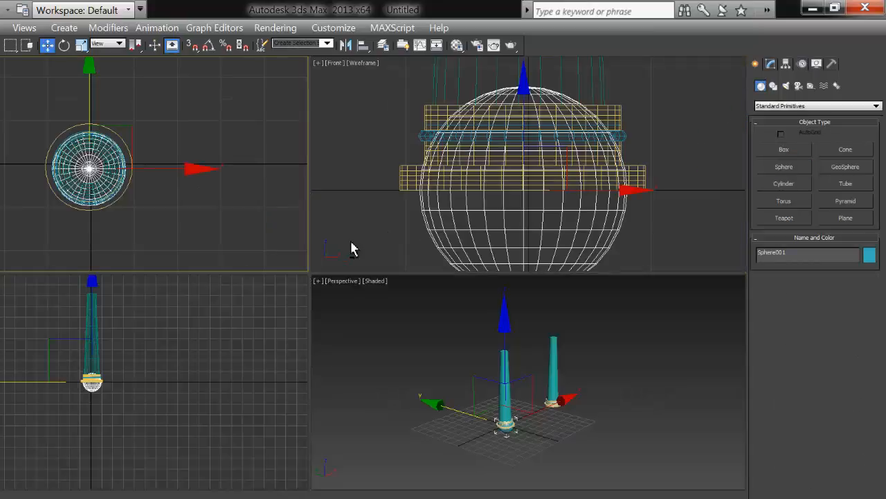
{"action": "left_click", "coordinate": [381, 235]}
{"action": "key", "text": "alt+w"}
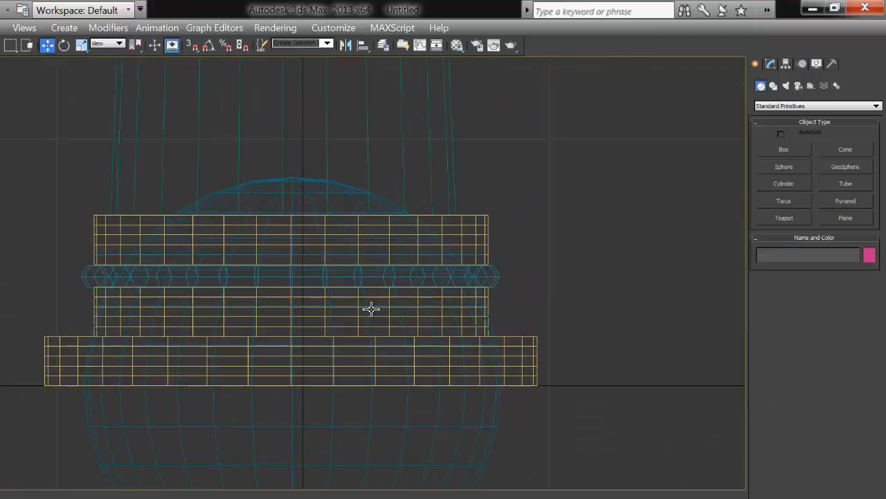
{"action": "scroll", "coordinate": [371, 309], "scroll_direction": "down", "scroll_amount": 5}
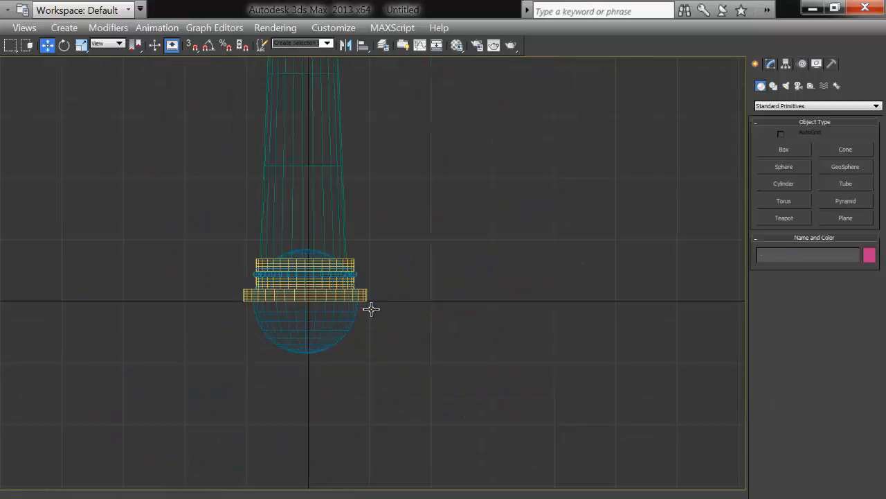
{"action": "left_click", "coordinate": [317, 321]}
{"action": "middle_click_drag", "start_coordinate": [407, 328], "coordinate": [406, 448]}
{"action": "left_click_drag", "start_coordinate": [299, 307], "coordinate": [300, 67]}
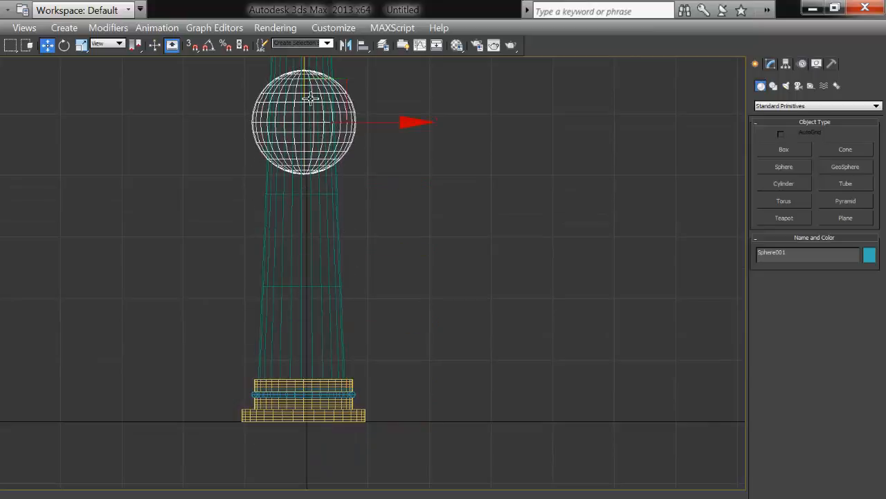
{"action": "middle_click_drag", "start_coordinate": [311, 99], "coordinate": [318, 300]}
{"action": "left_click_drag", "start_coordinate": [312, 266], "coordinate": [300, 36]}
{"action": "middle_click_drag", "start_coordinate": [392, 192], "coordinate": [392, 246]}
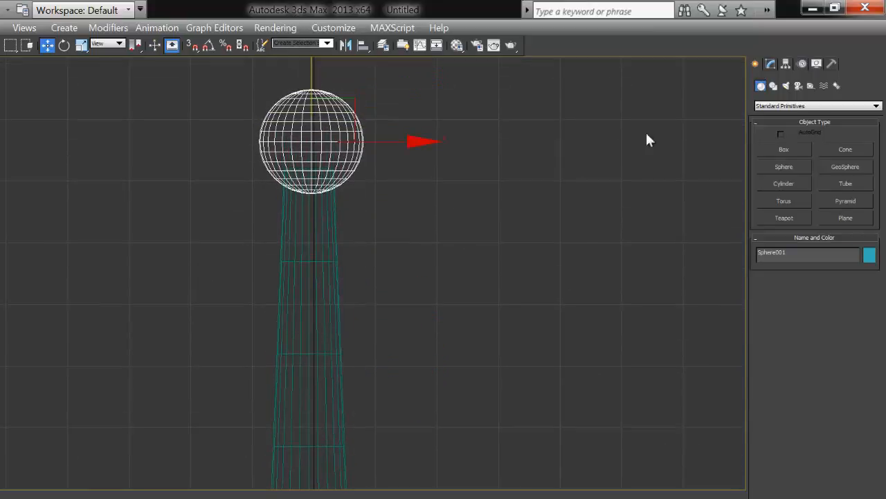
- Set the sphere's Hemisphere value to 0.6 so only a shallow dome is left
{"action": "left_click", "coordinate": [768, 64]}
{"action": "left_click", "coordinate": [831, 296]}
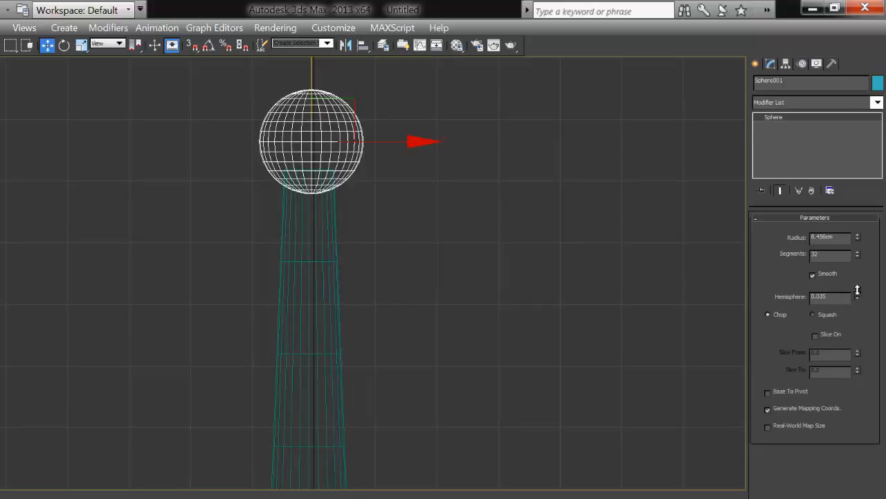
{"action": "left_click_drag", "start_coordinate": [858, 289], "coordinate": [478, 291]}
{"action": "type", "text": "0.85"}
{"action": "key", "text": "Return"}
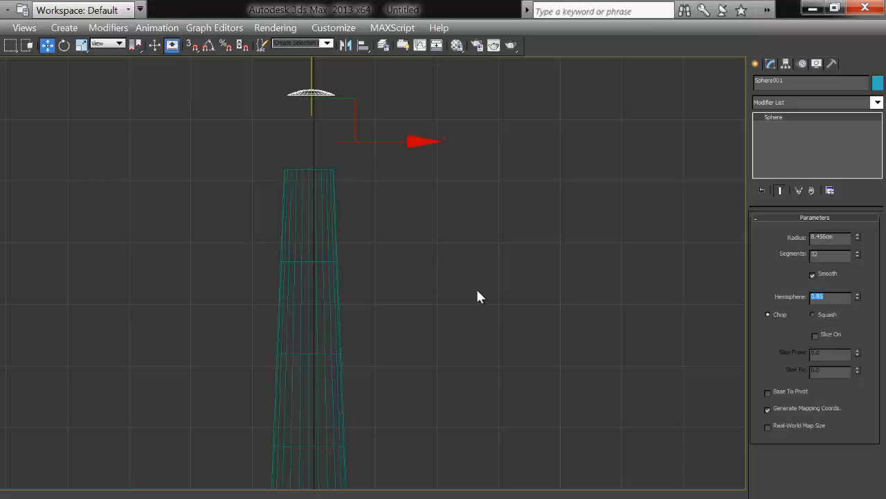
{"action": "key", "text": "Return"}
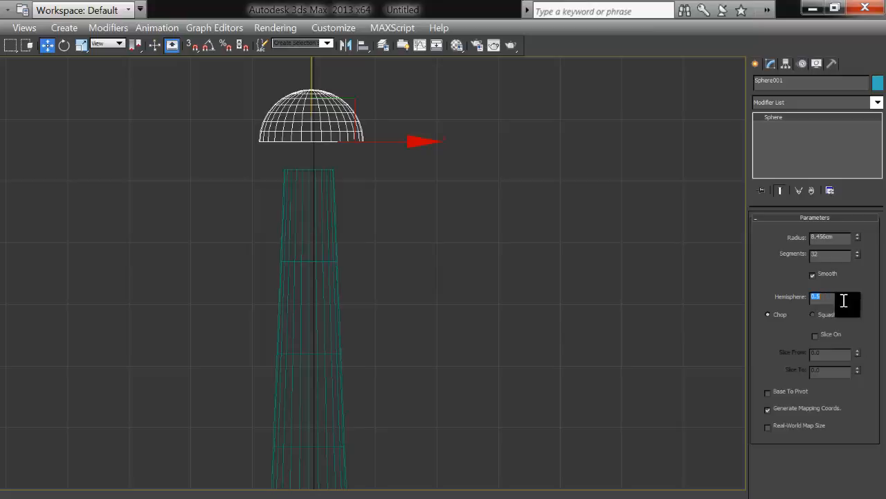
{"action": "key", "text": "Return"}
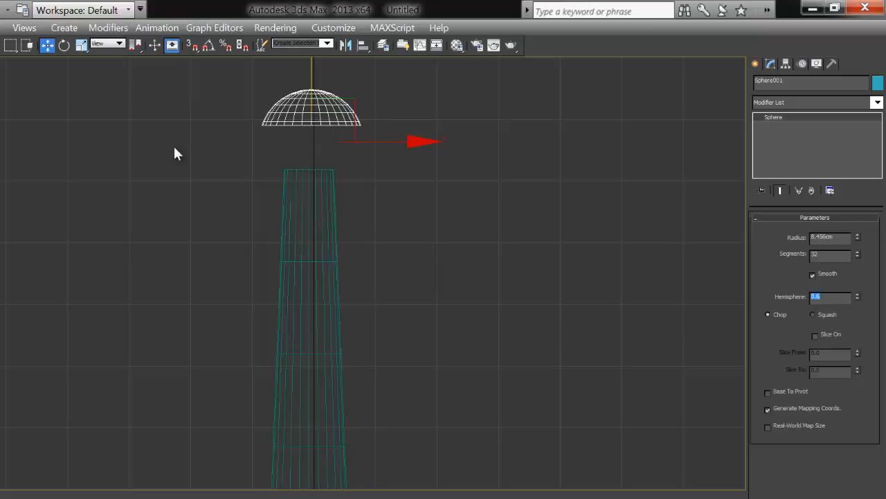
- Mirror the dome about the Y axis without cloning so that it opens upward
{"action": "left_click", "coordinate": [193, 144]}
{"action": "left_click", "coordinate": [303, 121]}
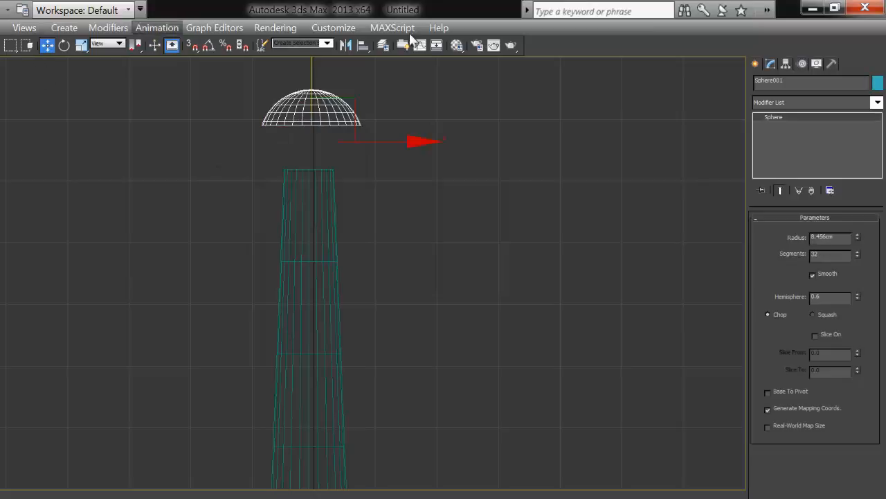
{"action": "left_click", "coordinate": [346, 45]}
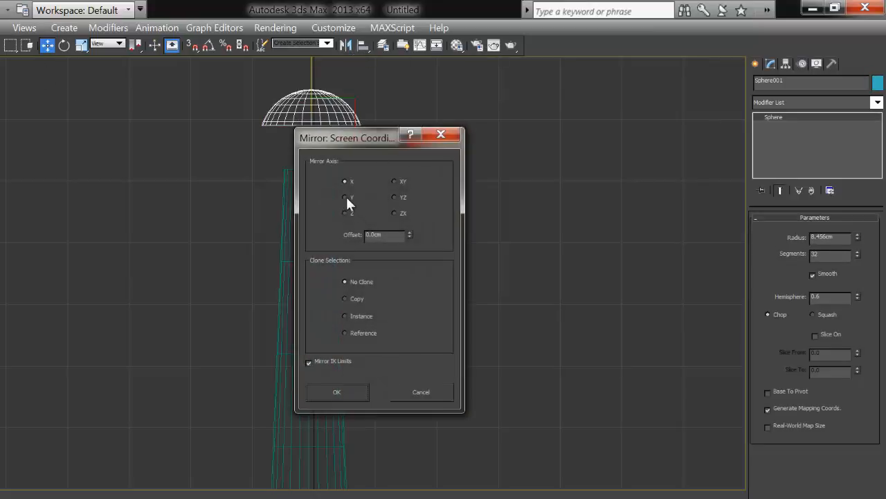
{"action": "left_click", "coordinate": [346, 198]}
{"action": "left_click", "coordinate": [342, 387]}
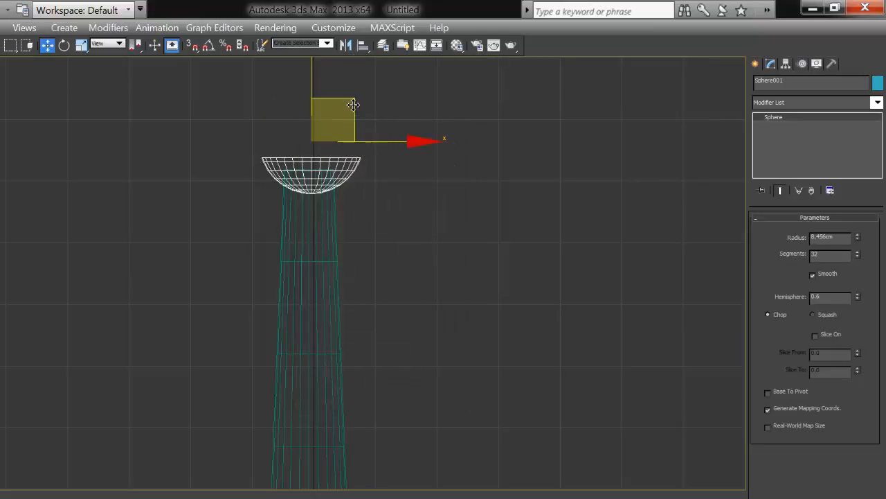
- Move the mirrored dome slightly up onto the shaft's top end, deselect it and return to the four-viewport layout
{"action": "mouse_move", "coordinate": [353, 104]}
{"action": "left_mouse_down"}
{"action": "mouse_move", "coordinate": [349, 79]}
{"action": "mouse_move", "coordinate": [350, 92]}
{"action": "left_mouse_up"}
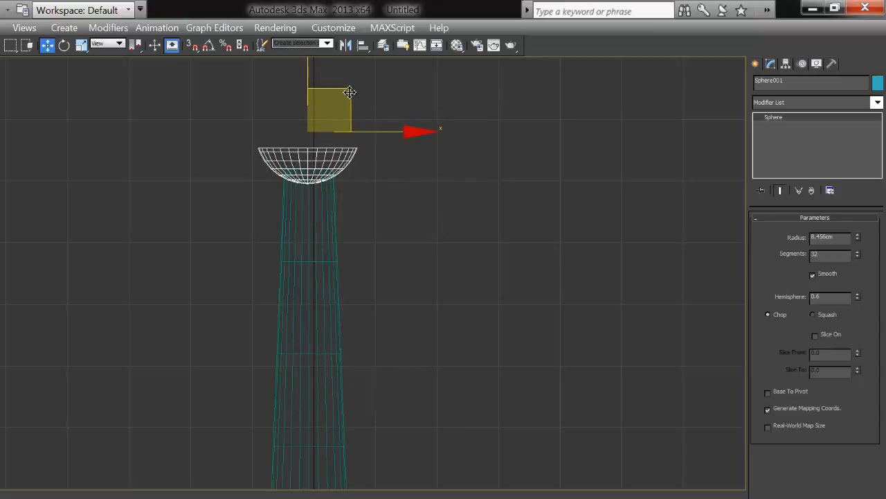
{"action": "left_click", "coordinate": [412, 194]}
{"action": "middle_click_drag", "start_coordinate": [412, 194], "coordinate": [408, 226]}
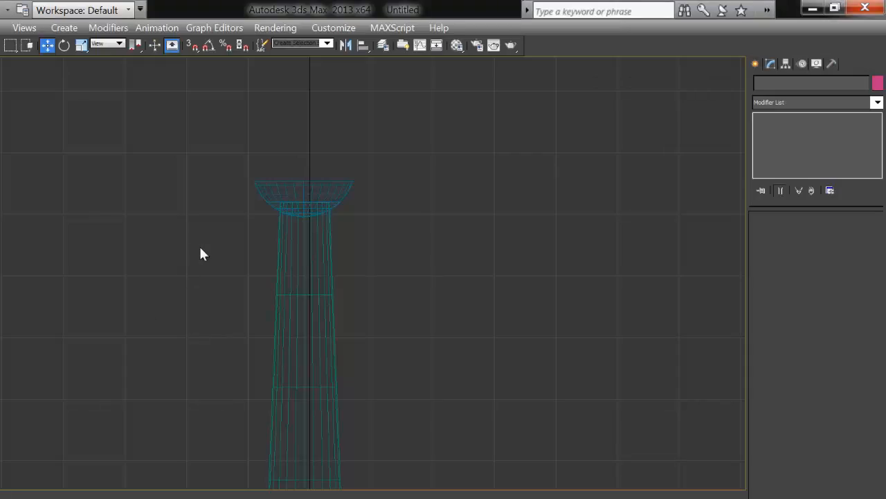
{"action": "key", "text": "alt+w"}
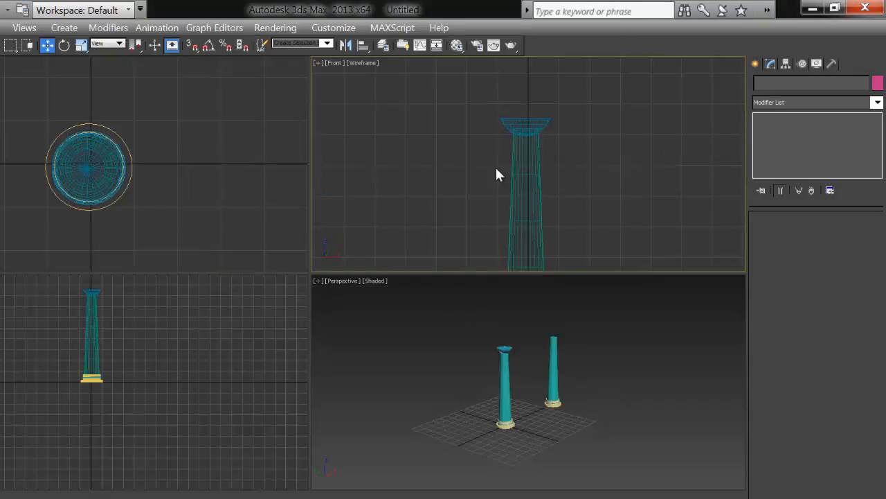
- In the top view, create a thin cylinder centred on the original column, about 8.19 cm in radius and 0.85 cm high
{"action": "right_click", "coordinate": [236, 187]}
{"action": "key", "text": "alt+w"}
{"action": "left_click", "coordinate": [755, 63]}
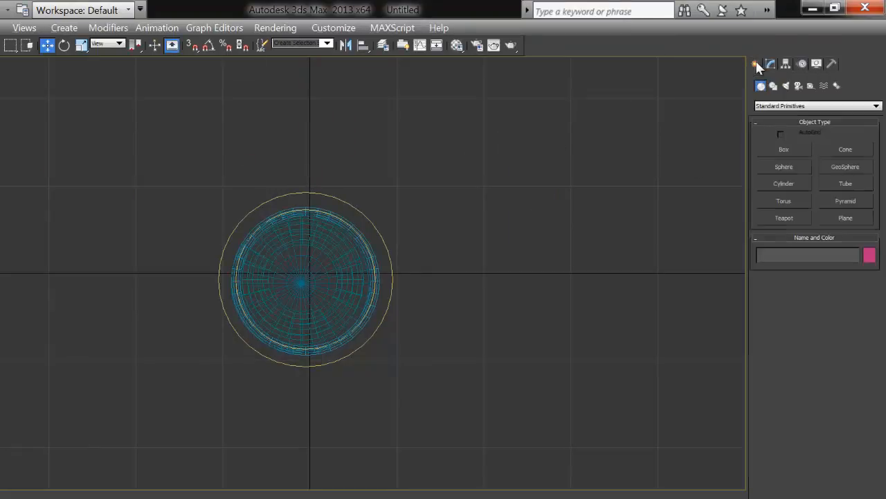
{"action": "left_click", "coordinate": [790, 184]}
{"action": "left_click_drag", "start_coordinate": [305, 281], "coordinate": [358, 322]}
{"action": "left_click", "coordinate": [357, 321]}
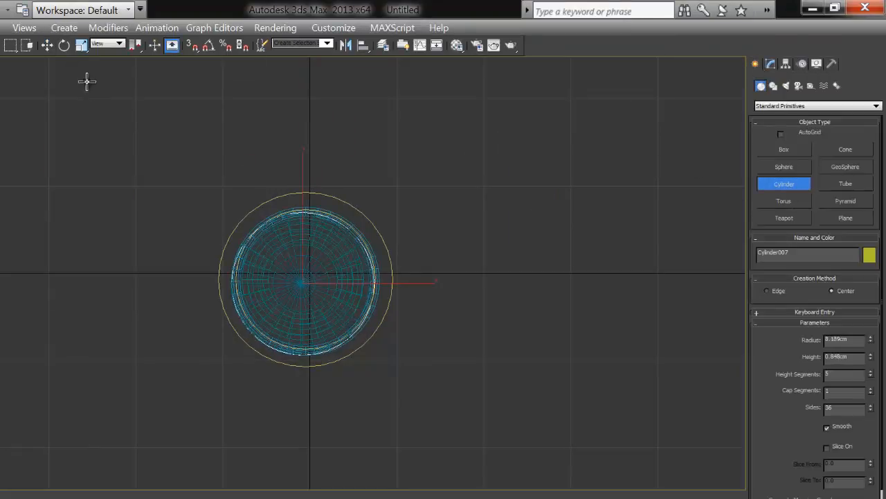
- Move the thin cylinder straight up in the front view until it rests on the capital's dome
{"action": "left_click", "coordinate": [46, 45]}
{"action": "key", "text": "alt+w"}
{"action": "left_click_drag", "start_coordinate": [514, 380], "coordinate": [503, 293]}
{"action": "key", "text": "alt+w"}
{"action": "left_click", "coordinate": [285, 293]}
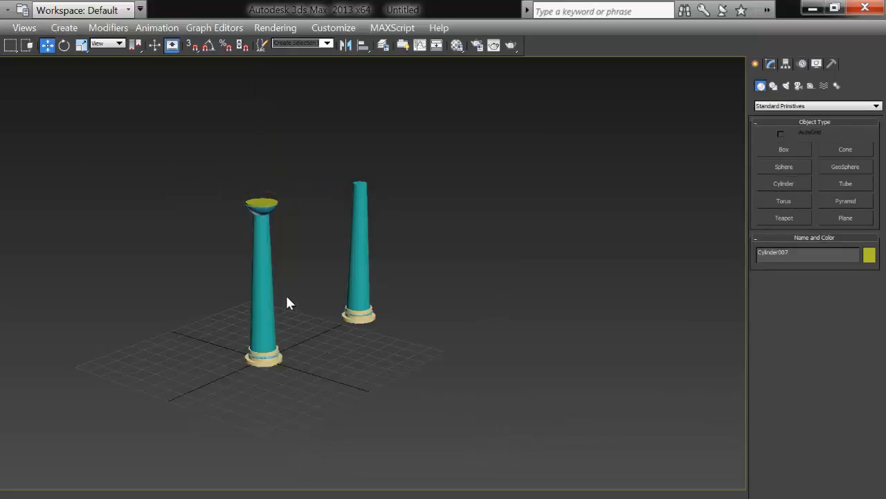
- Increase the thin disc's radius to 9.046 cm so that it overhangs the dome, and deselect it
{"action": "scroll", "coordinate": [284, 292], "scroll_direction": "up", "scroll_amount": 5}
{"action": "middle_click_drag", "start_coordinate": [175, 163], "coordinate": [305, 350]}
{"action": "left_click", "coordinate": [291, 233]}
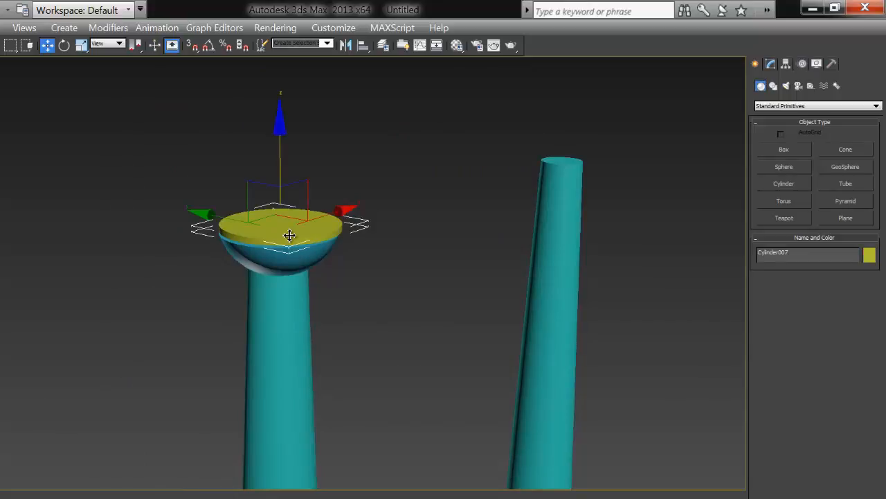
{"action": "scroll", "coordinate": [290, 235], "scroll_direction": "up", "scroll_amount": 4}
{"action": "middle_click_drag", "start_coordinate": [289, 235], "coordinate": [314, 316], "text": "alt"}
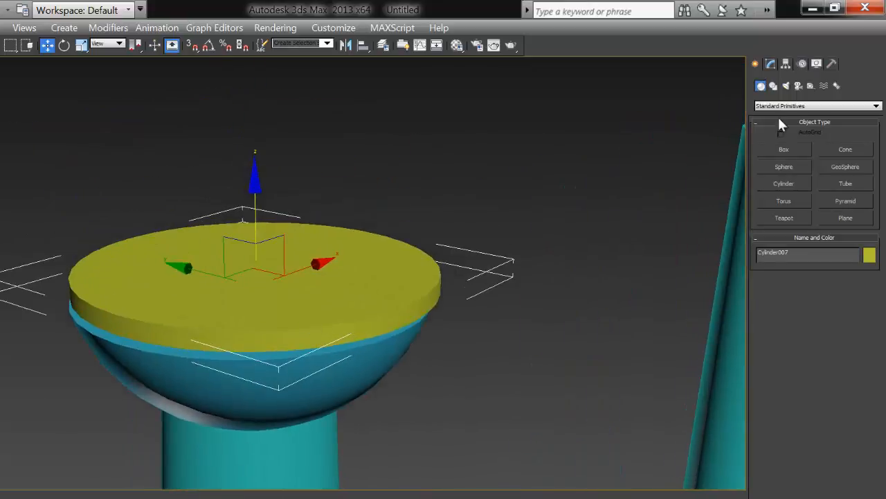
{"action": "left_click", "coordinate": [770, 63]}
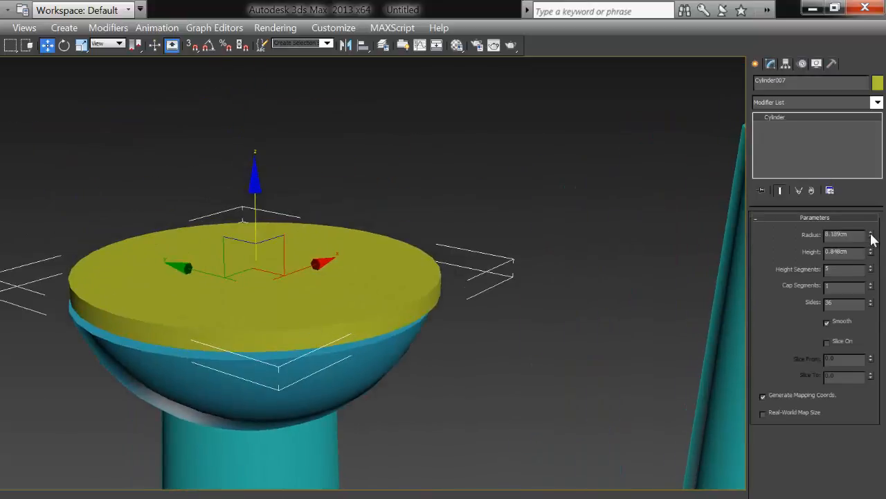
{"action": "left_click", "coordinate": [871, 233]}
{"action": "left_click", "coordinate": [871, 233]}
{"action": "left_click", "coordinate": [871, 233]}
{"action": "left_click", "coordinate": [872, 234]}
{"action": "left_click", "coordinate": [871, 234]}
{"action": "left_click", "coordinate": [871, 234]}
{"action": "left_click", "coordinate": [871, 233]}
{"action": "left_click", "coordinate": [871, 233]}
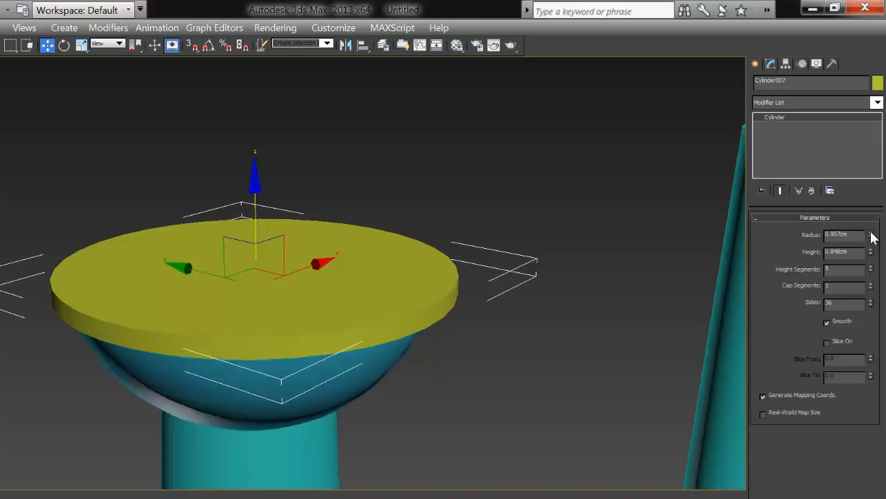
{"action": "left_click", "coordinate": [871, 233]}
{"action": "left_click", "coordinate": [569, 385]}
{"action": "scroll", "coordinate": [507, 338], "scroll_direction": "down", "scroll_amount": 3}
{"action": "middle_click_drag", "start_coordinate": [507, 337], "coordinate": [442, 354]}
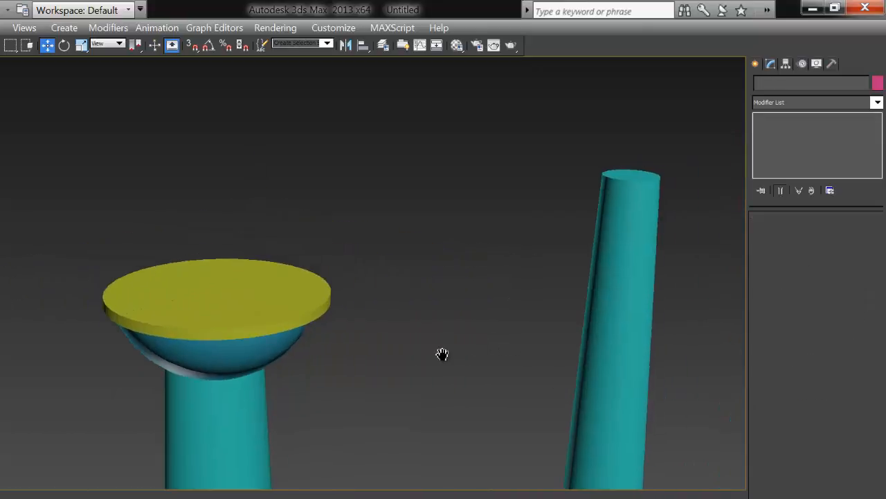
- With AutoGrid enabled, create a cone on the disc's top face with Radius 1 about 11.5 cm and height about 4.74 cm
{"action": "left_click", "coordinate": [267, 293]}
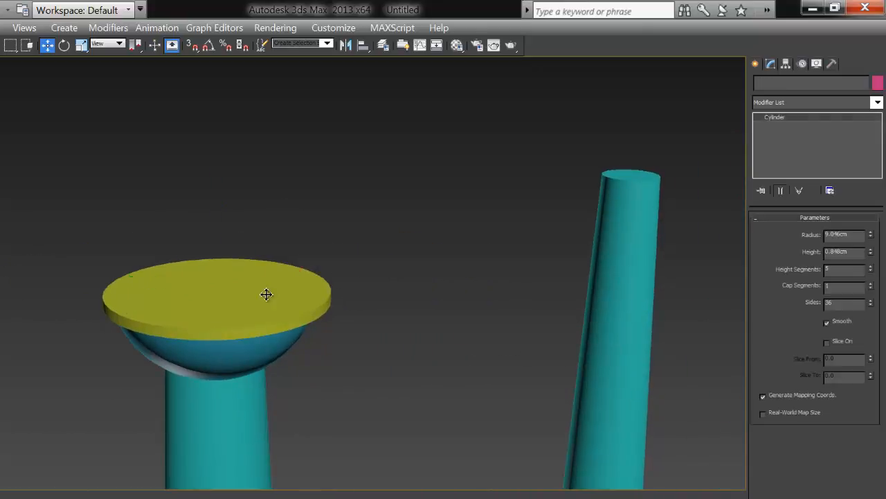
{"action": "left_click", "coordinate": [756, 61]}
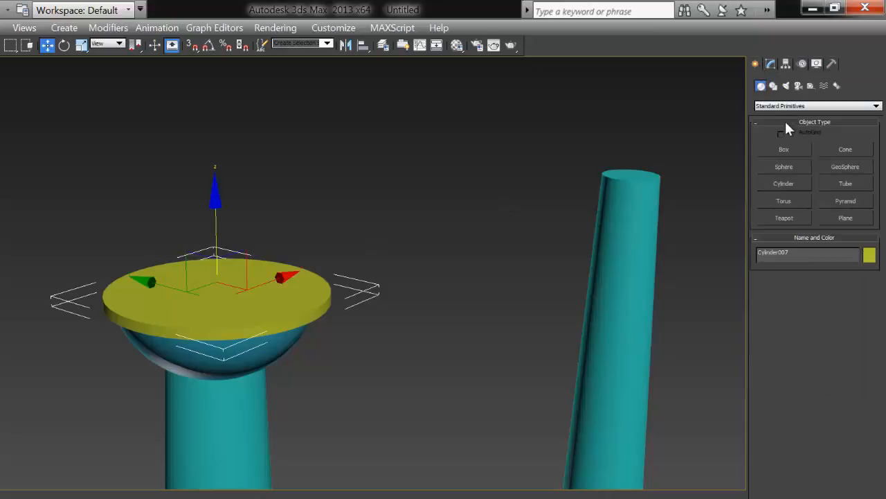
{"action": "left_click", "coordinate": [850, 150]}
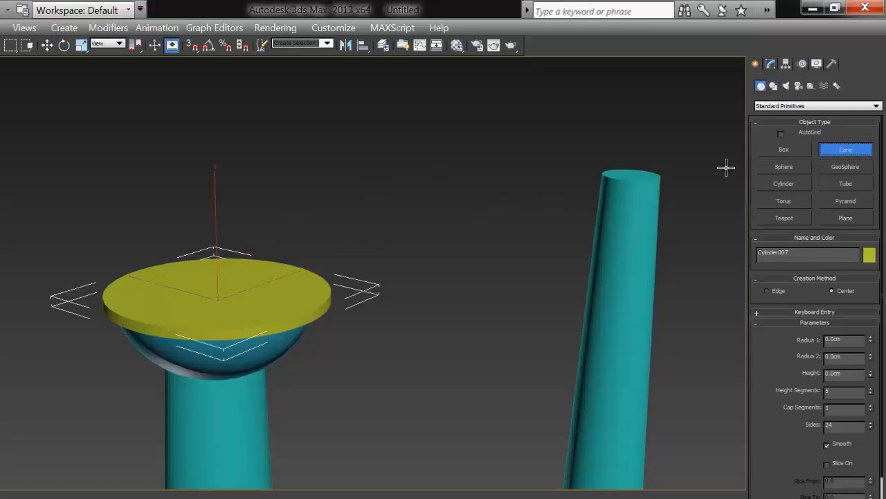
{"action": "left_click", "coordinate": [781, 134]}
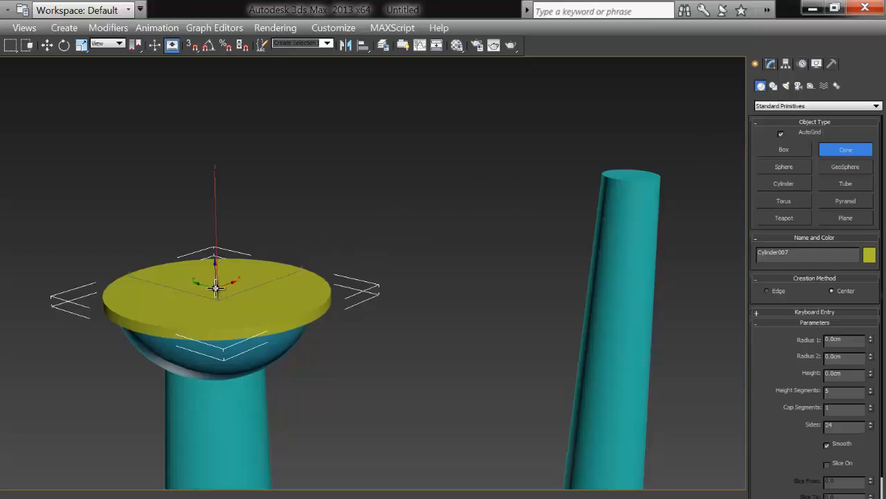
{"action": "left_click_drag", "start_coordinate": [215, 280], "coordinate": [289, 317]}
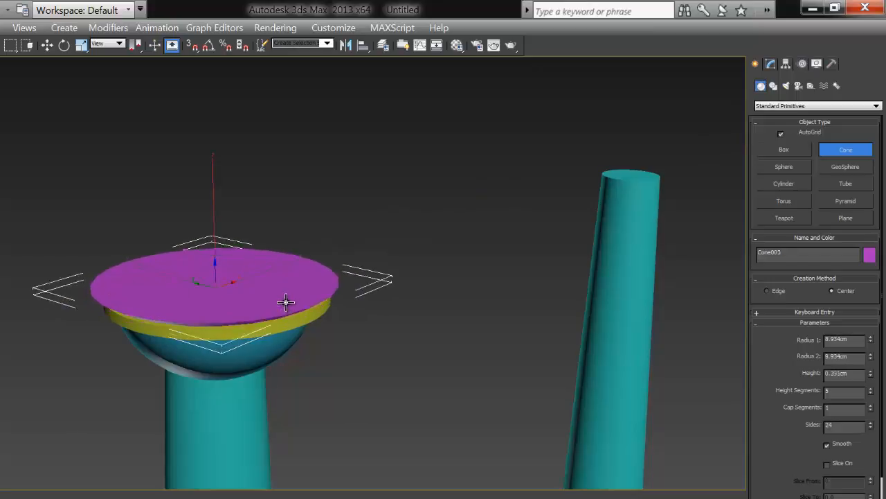
{"action": "right_click", "coordinate": [285, 261]}
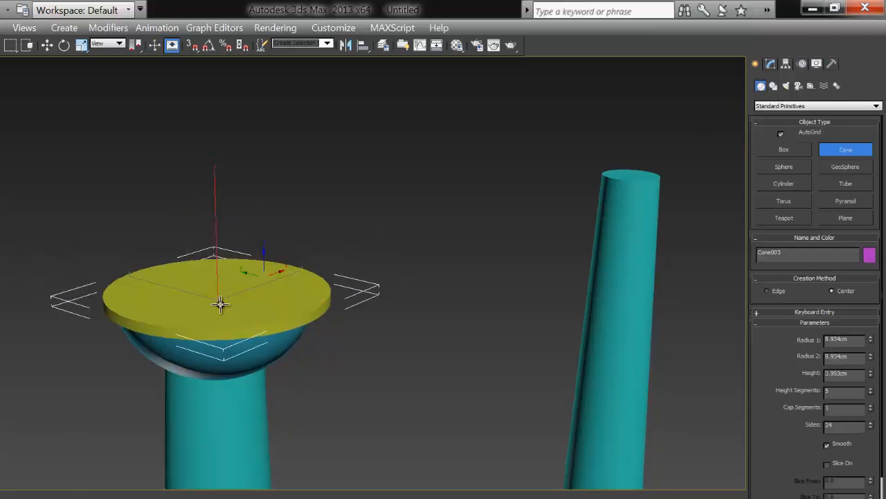
{"action": "left_click_drag", "start_coordinate": [215, 294], "coordinate": [328, 327]}
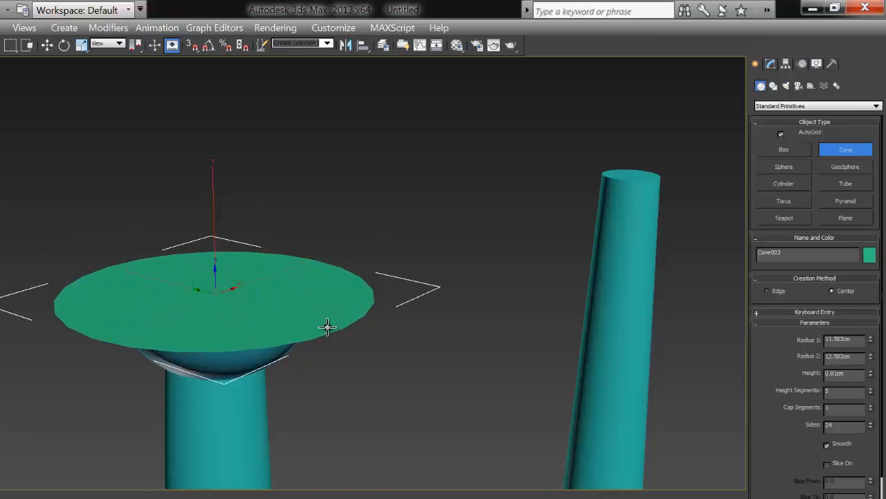
{"action": "left_click", "coordinate": [327, 257]}
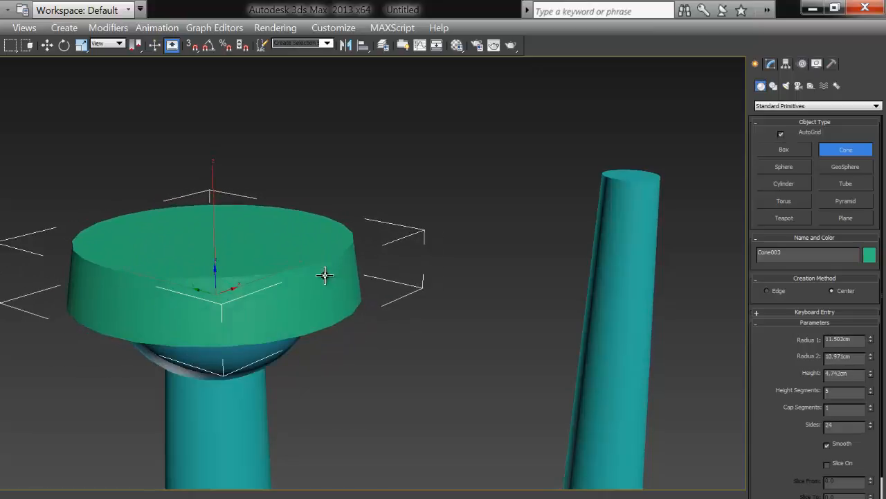
{"action": "left_click", "coordinate": [323, 279]}
{"action": "left_click", "coordinate": [48, 45]}
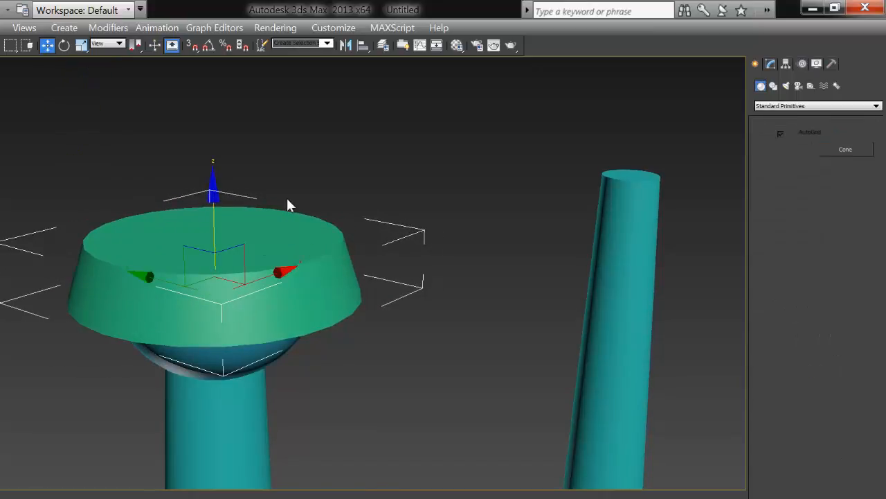
{"action": "left_click", "coordinate": [288, 200]}
- Reduce the cone's Radius 1 to 9.087 cm and Radius 2 to 6.515 cm to fit the disc
{"action": "scroll", "coordinate": [299, 291], "scroll_direction": "down", "scroll_amount": 3}
{"action": "middle_click_drag", "start_coordinate": [298, 317], "coordinate": [298, 302], "text": "alt"}
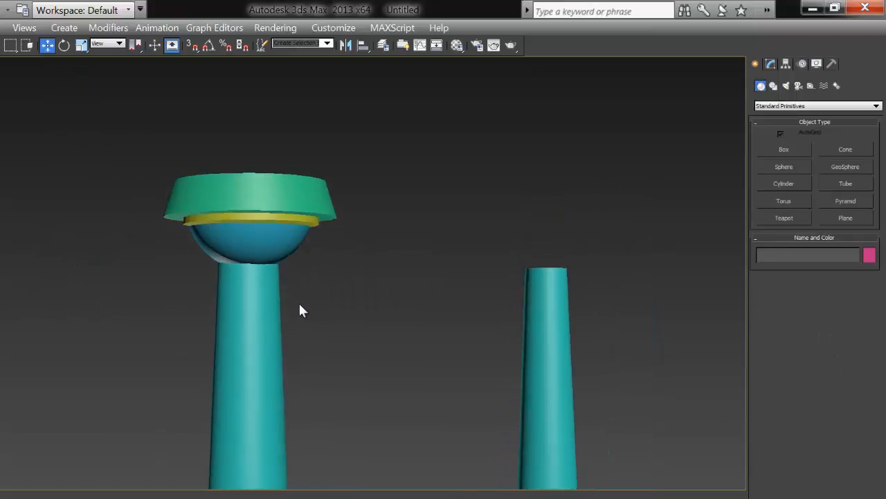
{"action": "left_click", "coordinate": [278, 190]}
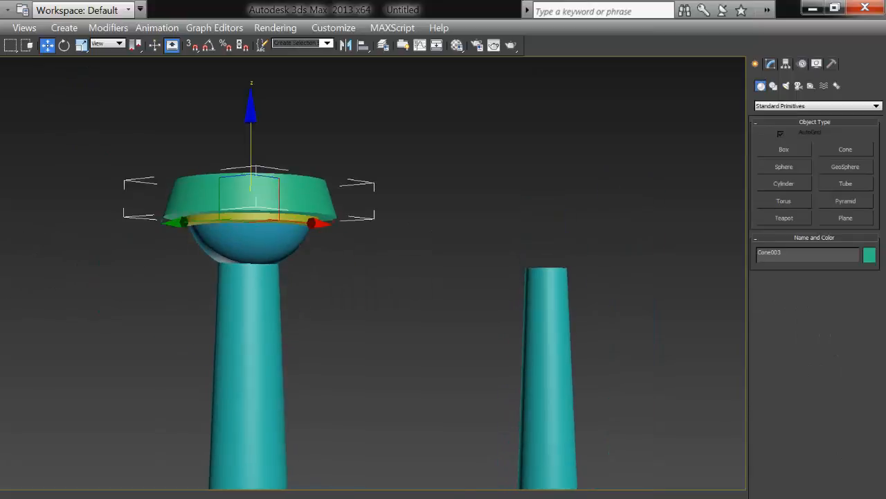
{"action": "left_click", "coordinate": [772, 64]}
{"action": "left_click_drag", "start_coordinate": [871, 240], "coordinate": [873, 270]}
{"action": "left_click", "coordinate": [370, 290]}
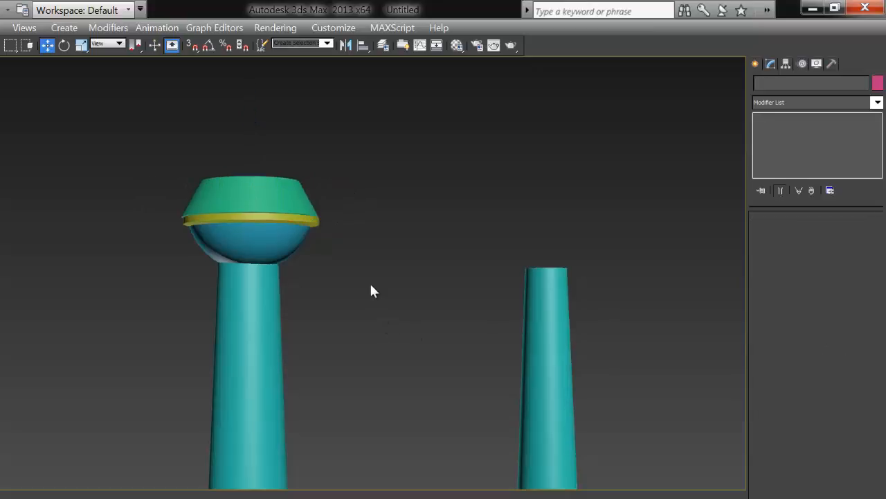
- Shift the cone slightly along the X axis to line it up with the disc, and deselect it
{"action": "scroll", "coordinate": [368, 279], "scroll_direction": "down", "scroll_amount": 2}
{"action": "middle_click_drag", "start_coordinate": [374, 275], "coordinate": [340, 306]}
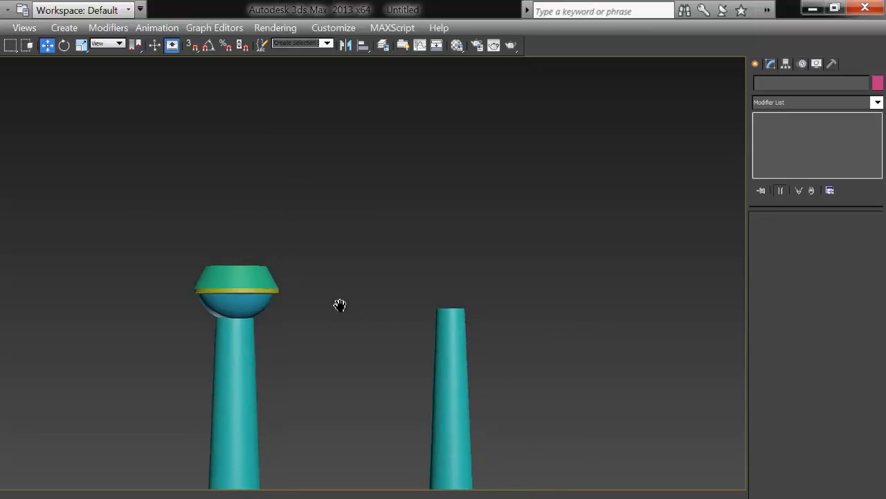
{"action": "scroll", "coordinate": [332, 315], "scroll_direction": "up", "scroll_amount": 3}
{"action": "mouse_move", "coordinate": [225, 343]}
{"action": "middle_mouse_down", "text": "alt"}
{"action": "mouse_move", "coordinate": [201, 366]}
{"action": "mouse_move", "coordinate": [218, 349]}
{"action": "middle_mouse_up", "text": "alt"}
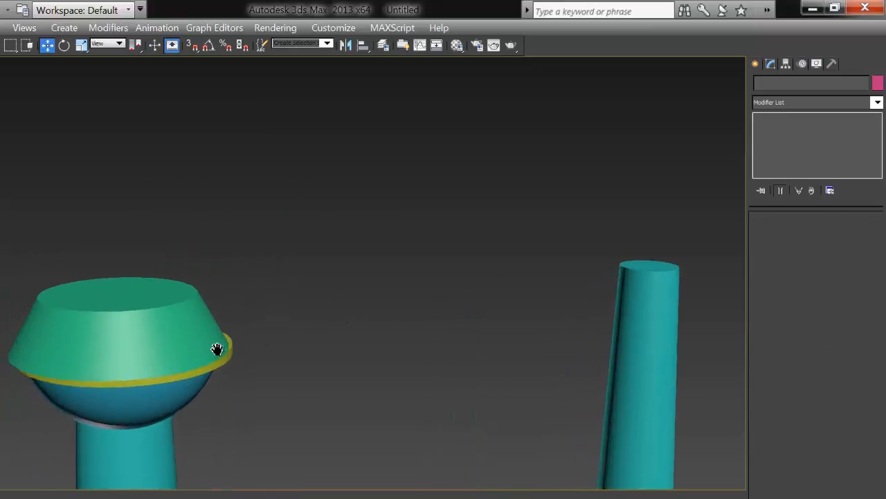
{"action": "left_click", "coordinate": [217, 348]}
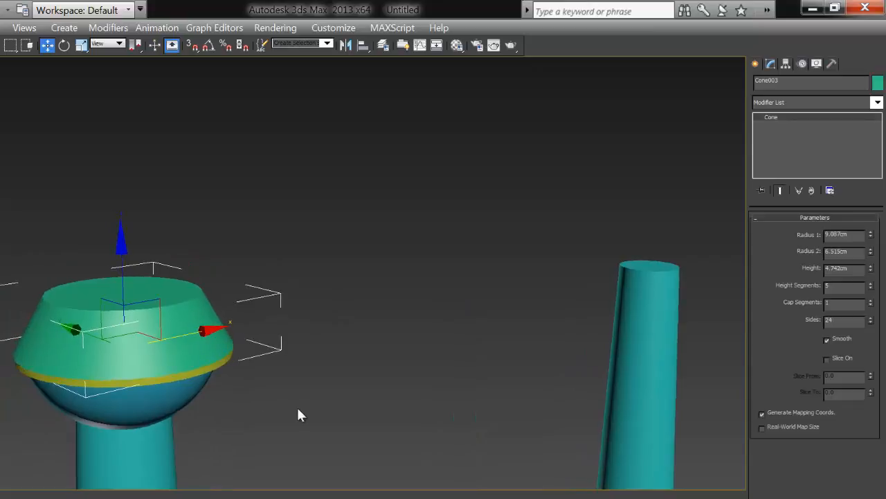
{"action": "left_click", "coordinate": [297, 414]}
- In the front view, lower the disc slightly onto the dome and move the cone so it sits centred on the disc
{"action": "key", "text": "alt+w"}
{"action": "left_click", "coordinate": [184, 213]}
{"action": "key", "text": "alt+w"}
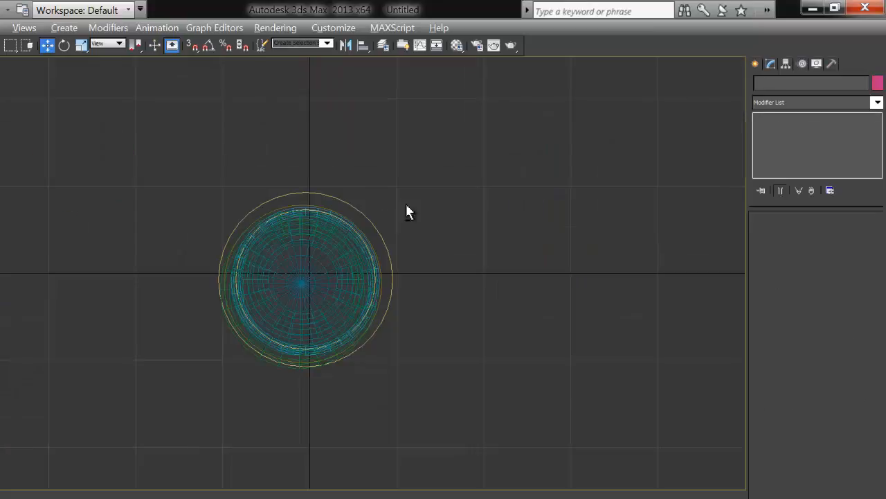
{"action": "left_click", "coordinate": [277, 242]}
{"action": "key", "text": "alt+w"}
{"action": "left_click", "coordinate": [388, 184]}
{"action": "key", "text": "alt+w"}
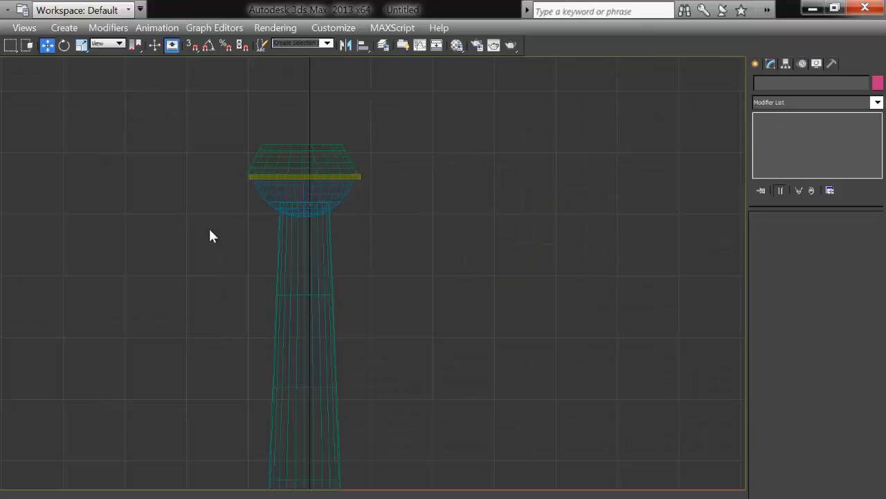
{"action": "scroll", "coordinate": [209, 228], "scroll_direction": "up", "scroll_amount": 2}
{"action": "middle_click_drag", "start_coordinate": [238, 202], "coordinate": [152, 335]}
{"action": "left_click", "coordinate": [188, 266]}
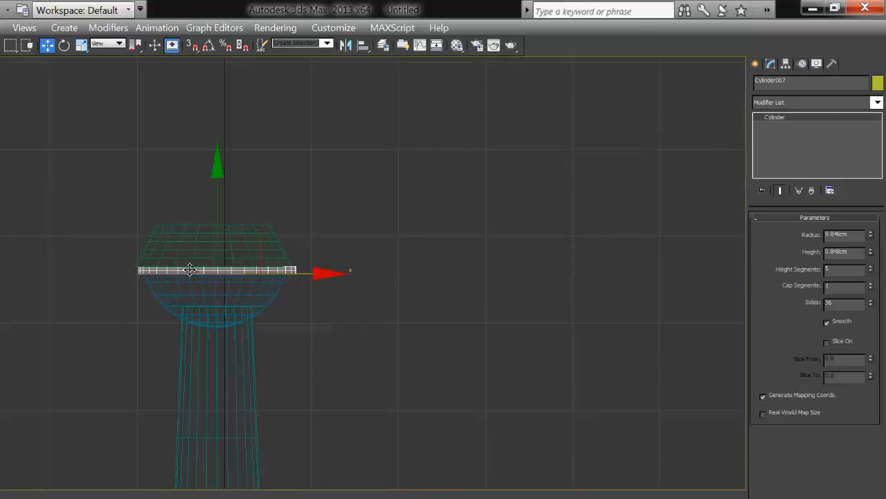
{"action": "left_click_drag", "start_coordinate": [218, 214], "coordinate": [256, 229]}
{"action": "left_click", "coordinate": [177, 225]}
{"action": "left_click", "coordinate": [176, 225]}
{"action": "left_click", "coordinate": [147, 201]}
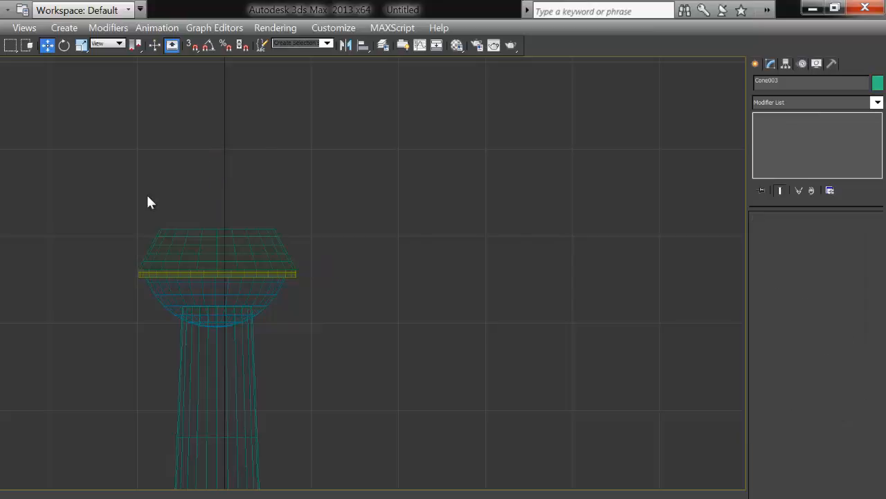
- Select the disc, dome and cone of the capital and group them into one object
{"action": "left_click", "coordinate": [143, 273]}
{"action": "left_click", "coordinate": [185, 296], "text": "ctrl"}
{"action": "left_click", "coordinate": [195, 247], "text": "ctrl"}
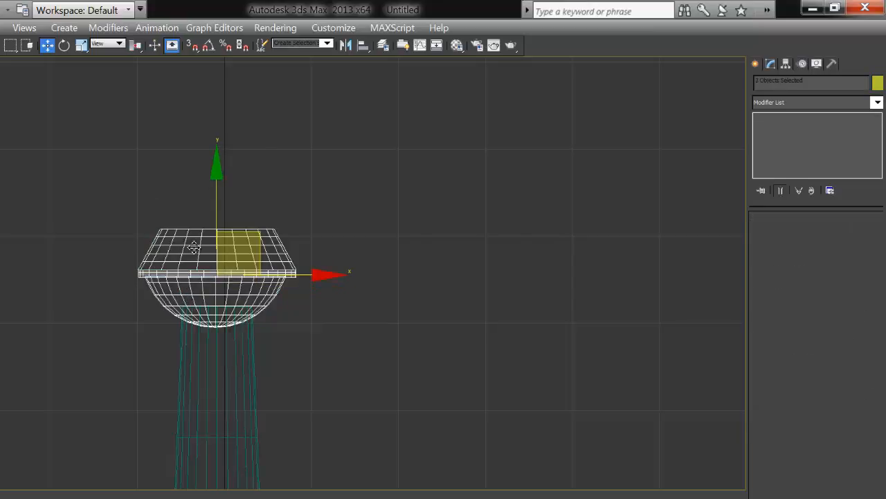
{"action": "left_click", "coordinate": [2, 28]}
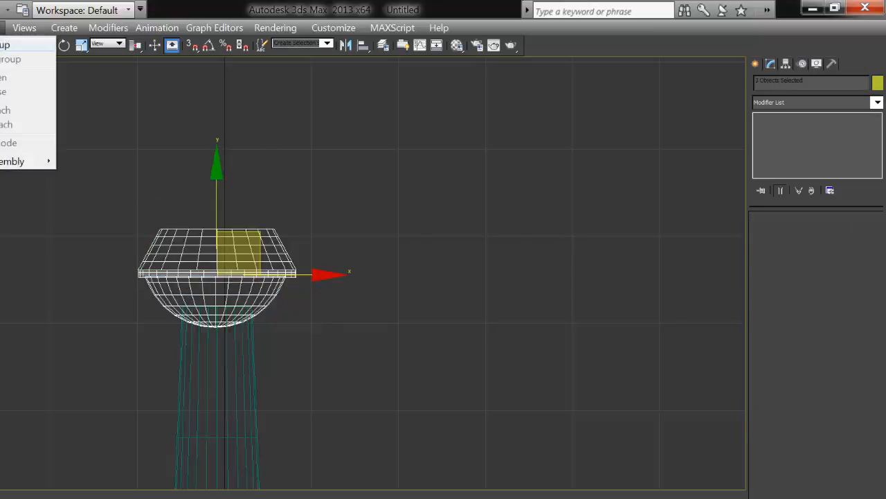
{"action": "left_click", "coordinate": [8, 44]}
{"action": "left_click", "coordinate": [413, 329]}
- Clone the capital group along the X axis onto the top of the second column's shaft
{"action": "scroll", "coordinate": [414, 329], "scroll_direction": "down", "scroll_amount": 3}
{"action": "middle_click_drag", "start_coordinate": [413, 329], "coordinate": [259, 264]}
{"action": "left_click", "coordinate": [121, 210]}
{"action": "left_click_drag", "start_coordinate": [246, 209], "coordinate": [472, 211], "text": "shift"}
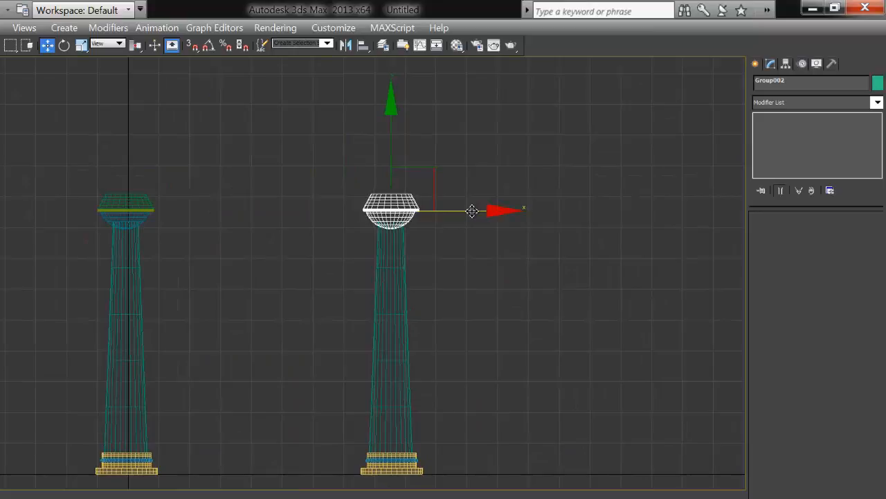
{"action": "left_click", "coordinate": [390, 340]}
{"action": "left_click", "coordinate": [410, 284]}
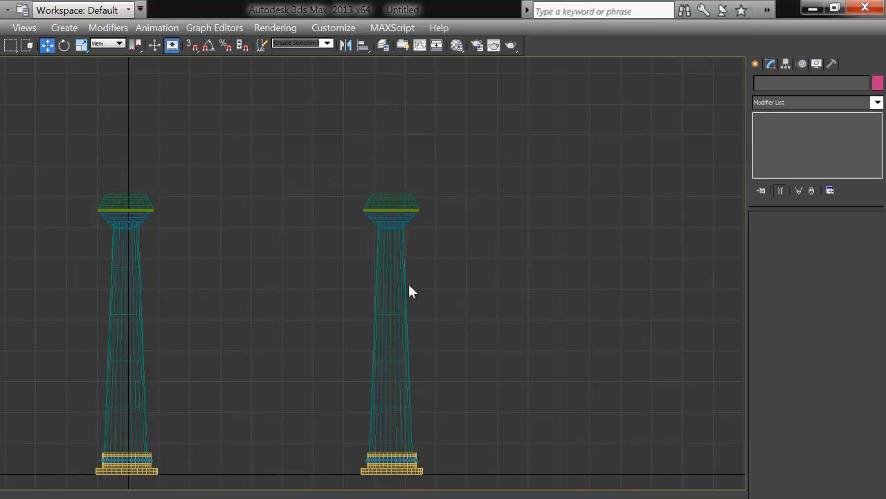
- In the front view, draw a tube centred between the two capitals, with outer radius about 46.9 cm and inner radius about 36.2 cm
{"action": "middle_click_drag", "start_coordinate": [487, 148], "coordinate": [509, 270]}
{"action": "left_click", "coordinate": [757, 63]}
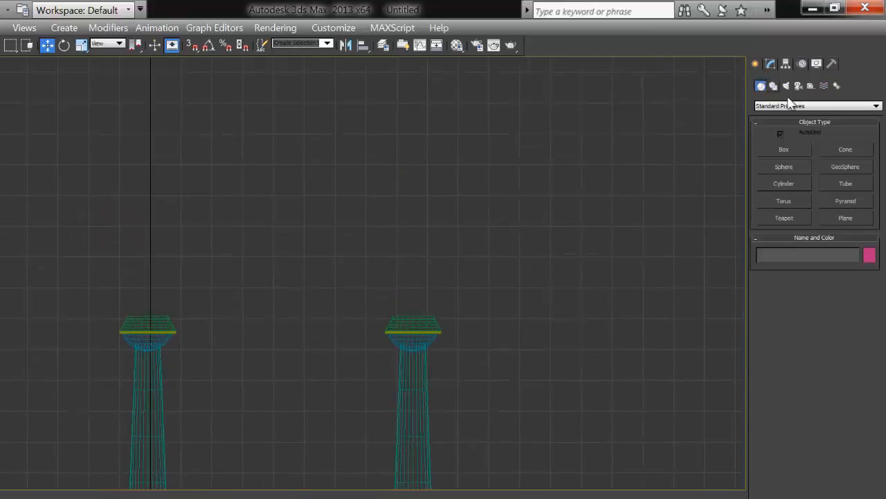
{"action": "left_click", "coordinate": [847, 183]}
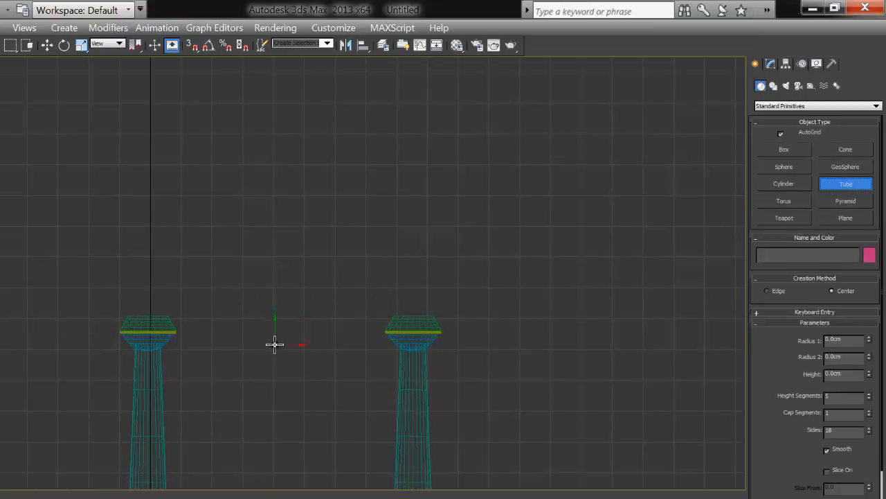
{"action": "left_click_drag", "start_coordinate": [274, 350], "coordinate": [264, 202]}
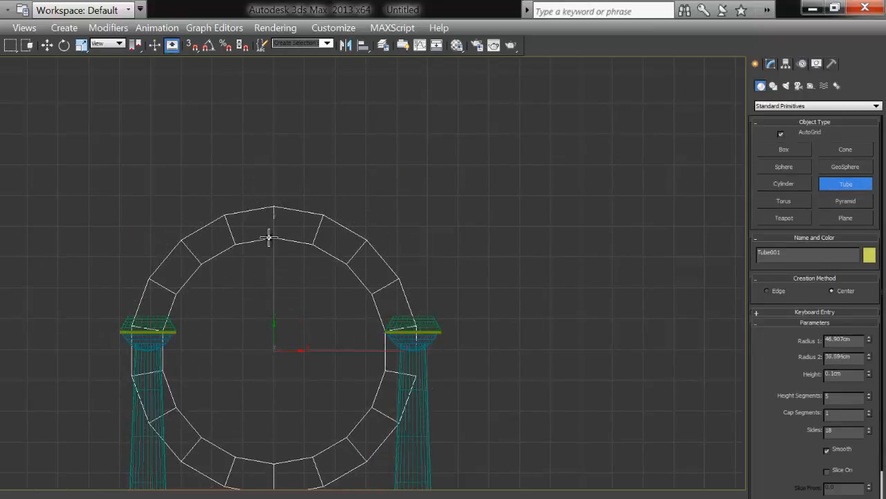
{"action": "left_click", "coordinate": [269, 240]}
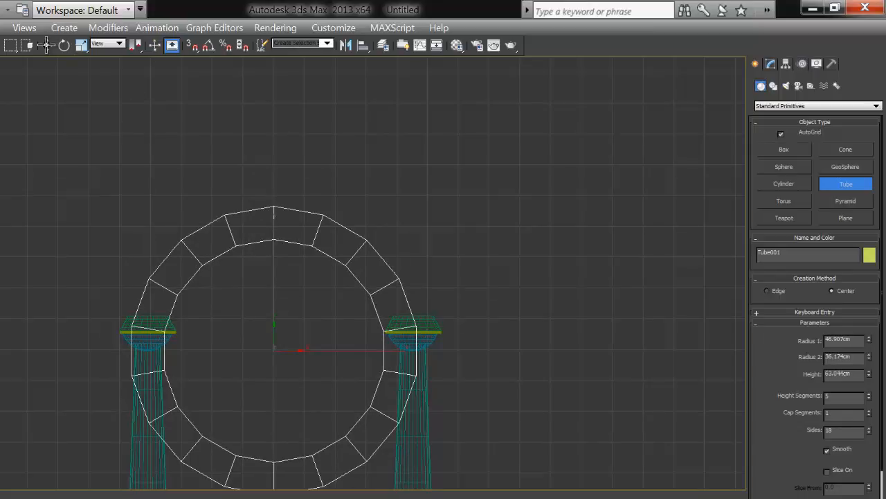
{"action": "left_click", "coordinate": [46, 45]}
- In the perspective view, reduce the tube's height to about 5.7 cm and increase its sides to 56
{"action": "key", "text": "alt+w"}
{"action": "right_click", "coordinate": [452, 357]}
{"action": "key", "text": "alt+w"}
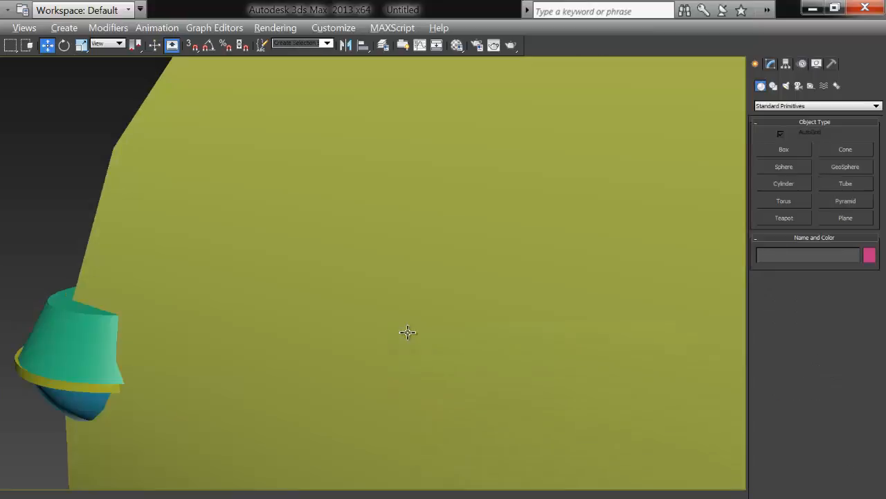
{"action": "left_click", "coordinate": [337, 304]}
{"action": "scroll", "coordinate": [337, 304], "scroll_direction": "down", "scroll_amount": 6}
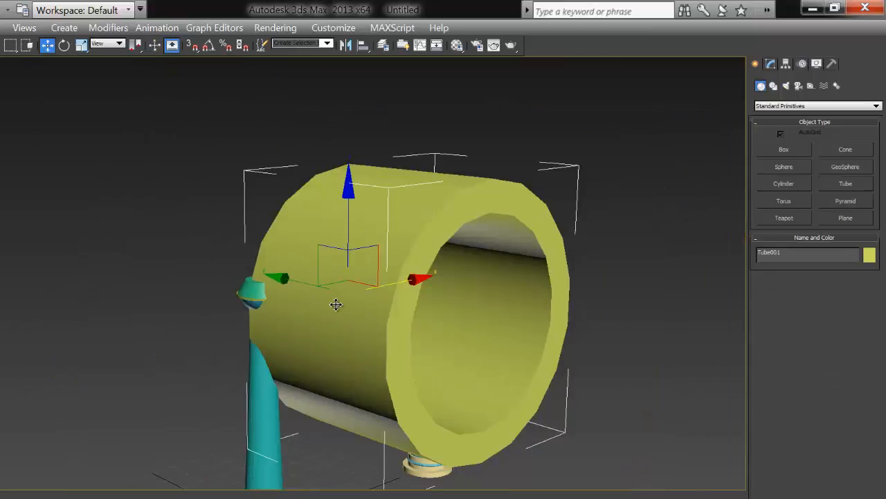
{"action": "left_click", "coordinate": [771, 63]}
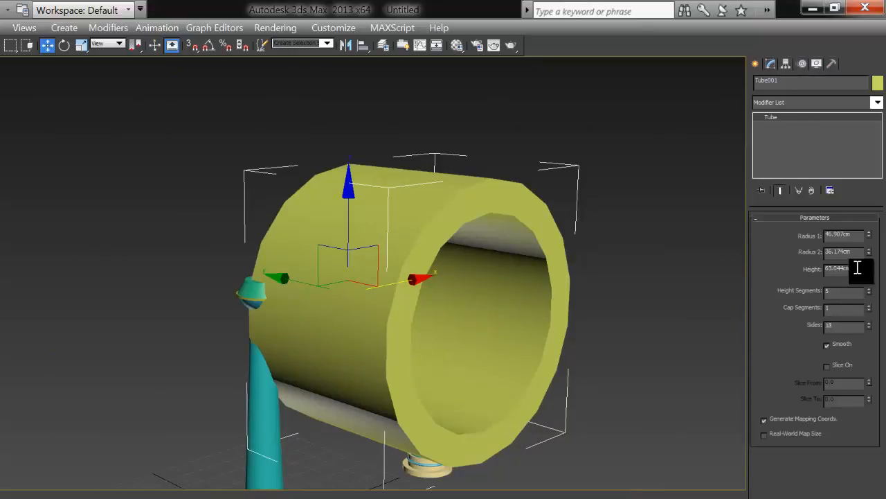
{"action": "left_click_drag", "start_coordinate": [869, 271], "coordinate": [865, 123]}
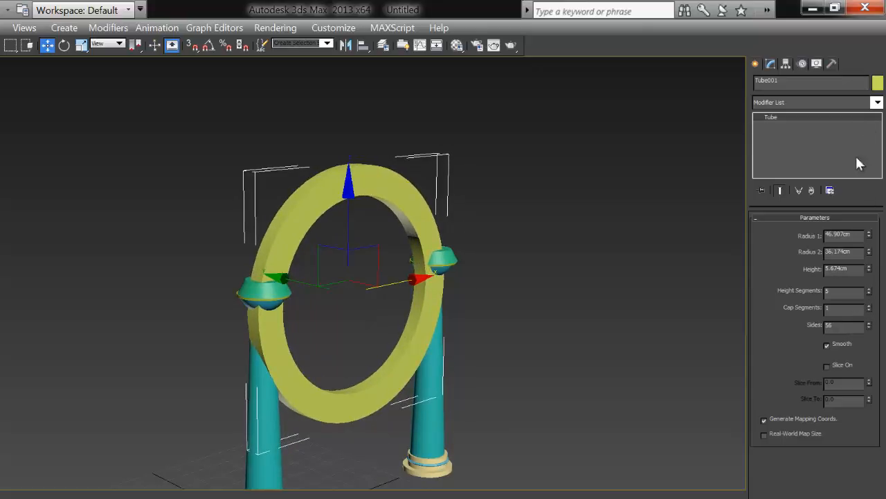
- Turn on slicing for the tube and slice it from 90 to 280 degrees to form an arch
{"action": "left_click", "coordinate": [842, 368]}
{"action": "double_click", "coordinate": [843, 381]}
{"action": "type", "text": "90"}
{"action": "key", "text": "Tab"}
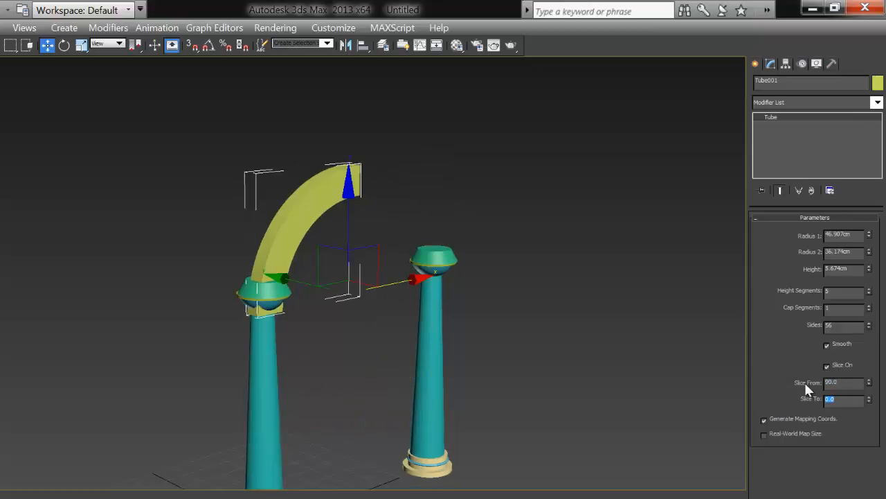
{"action": "type", "text": "127"}
{"action": "key", "text": "Return"}
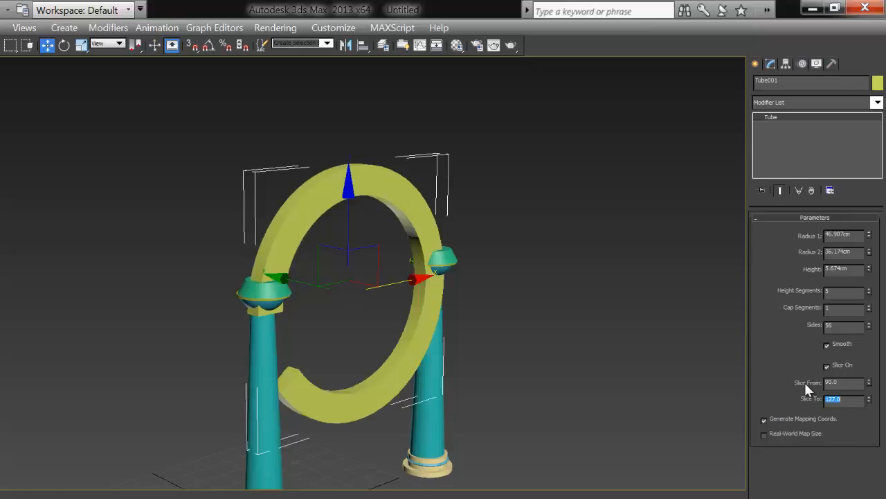
{"action": "left_click_drag", "start_coordinate": [874, 405], "coordinate": [871, 236]}
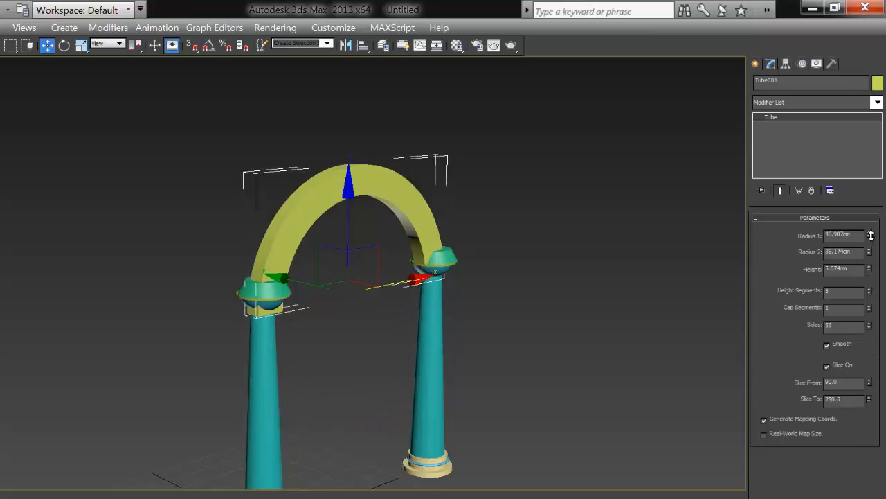
{"action": "left_click_drag", "start_coordinate": [854, 402], "coordinate": [736, 393]}
{"action": "type", "text": "280"}
{"action": "key", "text": "Return"}
- Set the arch's outer radius to 47 cm, its inner radius to about 37.3 cm and its height to about 8.1 cm
{"action": "left_click_drag", "start_coordinate": [851, 234], "coordinate": [727, 237]}
{"action": "type", "text": "45"}
{"action": "key", "text": "Return"}
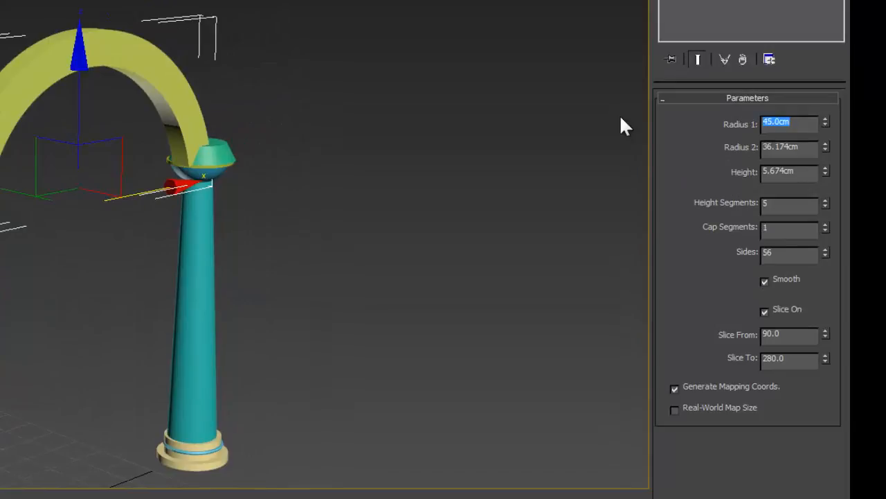
{"action": "type", "text": "47"}
{"action": "key", "text": "Return"}
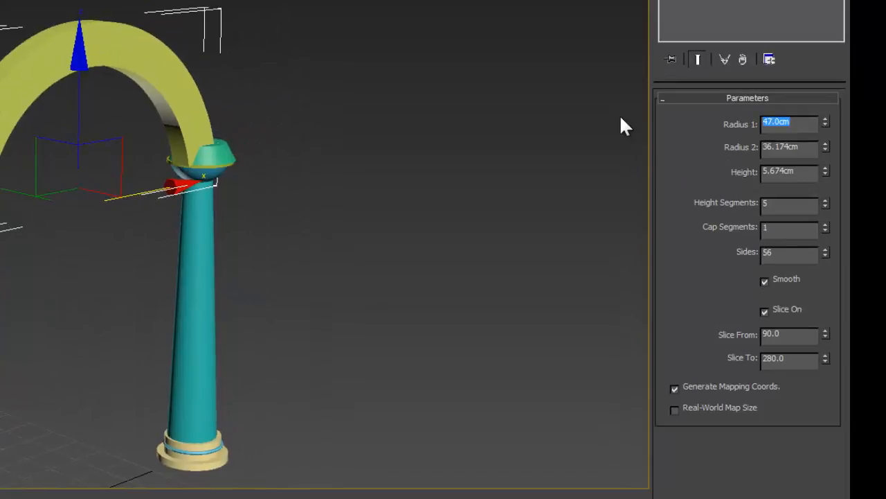
{"action": "left_click", "coordinate": [825, 142]}
{"action": "left_click", "coordinate": [825, 142]}
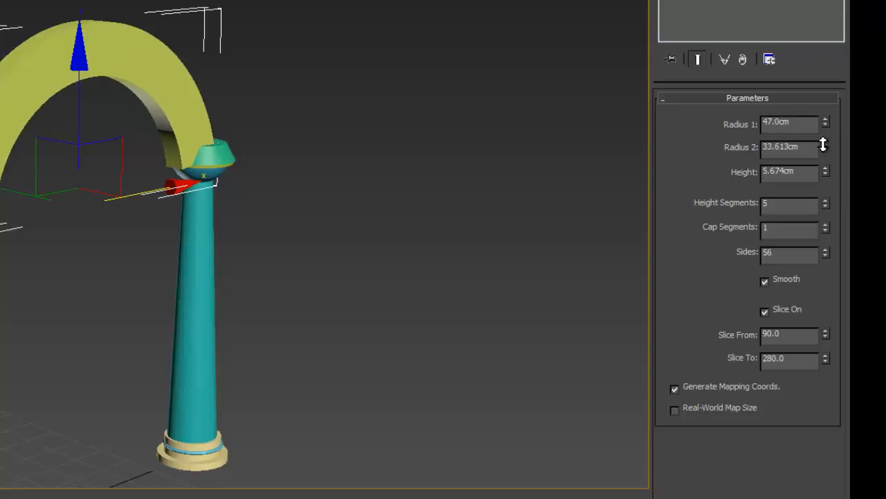
{"action": "left_click", "coordinate": [824, 142]}
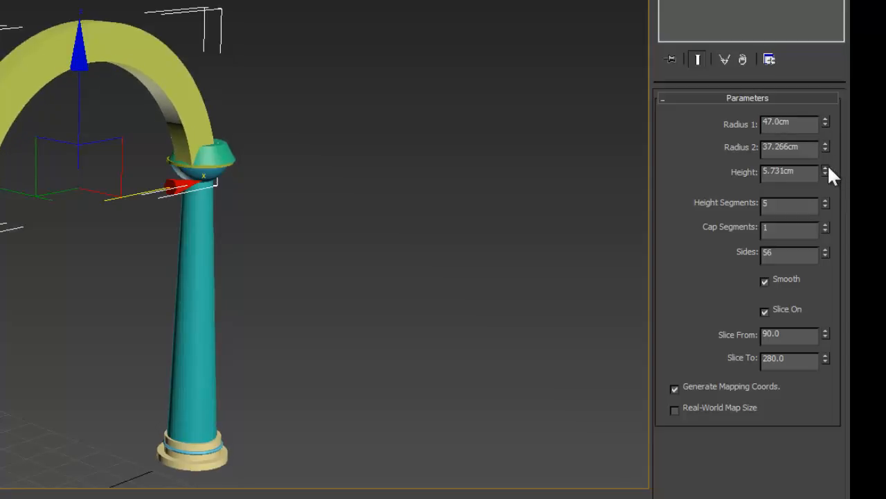
{"action": "left_click_drag", "start_coordinate": [826, 171], "coordinate": [825, 134]}
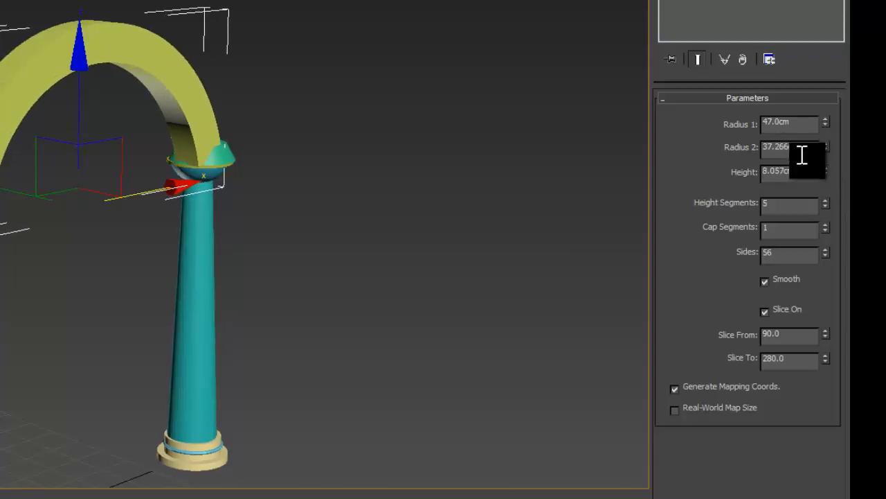
- Raise the arch along the Z axis so that it sits on top of the capitals
{"action": "left_click", "coordinate": [366, 268]}
{"action": "left_click", "coordinate": [8, 103]}
{"action": "left_click_drag", "start_coordinate": [77, 71], "coordinate": [84, 25]}
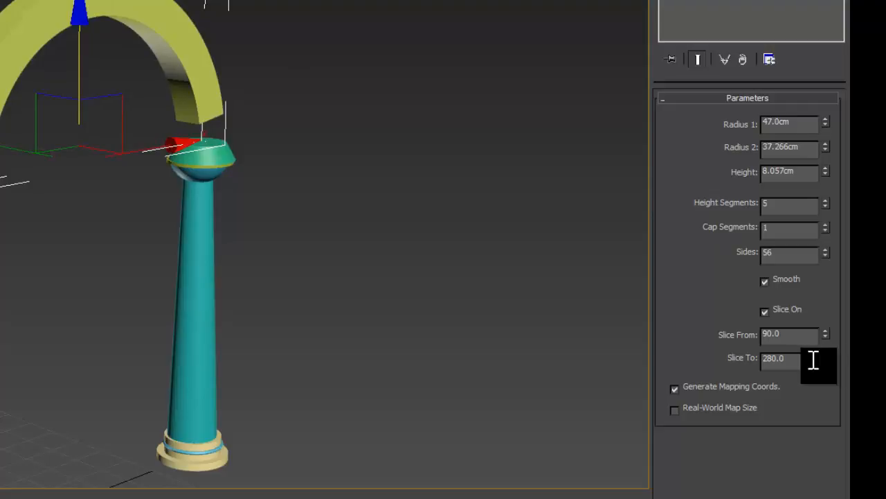
- Reduce the arch's end slice angle to about 263.5 degrees and deselect the arch
{"action": "left_click_drag", "start_coordinate": [811, 358], "coordinate": [726, 366]}
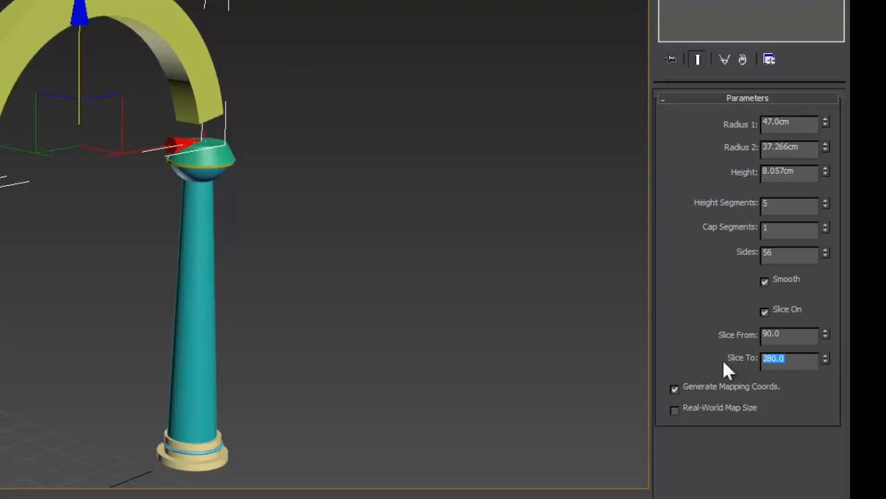
{"action": "left_click", "coordinate": [824, 361]}
{"action": "left_click_drag", "start_coordinate": [823, 362], "coordinate": [819, 386]}
{"action": "left_click", "coordinate": [617, 352]}
- Shift the arch slightly along the Y axis to centre it on the two capitals
{"action": "scroll", "coordinate": [575, 332], "scroll_direction": "down", "scroll_amount": 4}
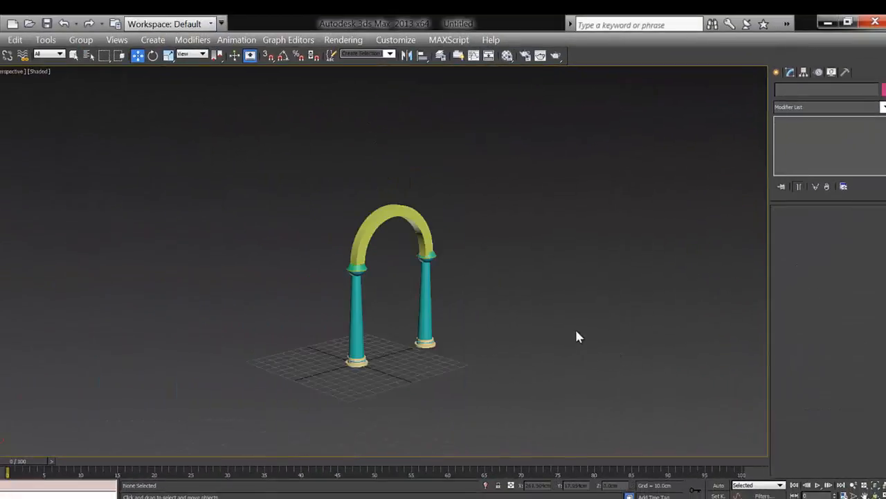
{"action": "middle_click_drag", "start_coordinate": [575, 337], "coordinate": [330, 326], "text": "alt"}
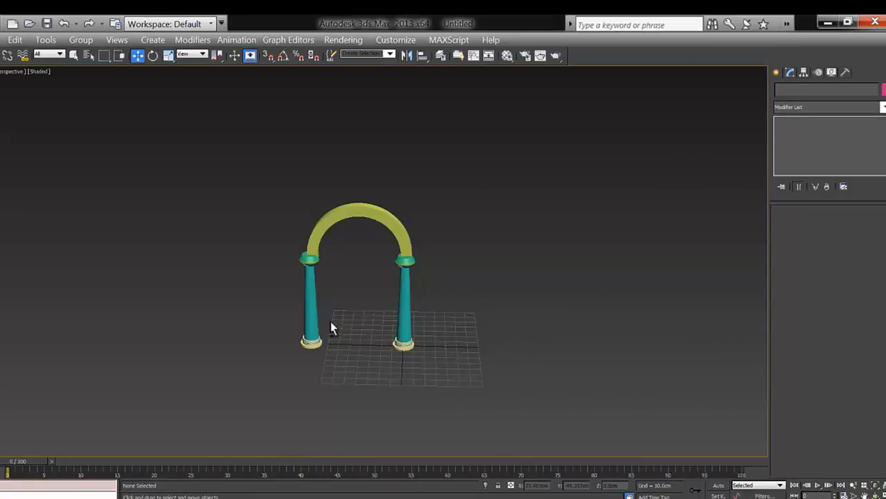
{"action": "scroll", "coordinate": [330, 326], "scroll_direction": "up", "scroll_amount": 5}
{"action": "middle_click_drag", "start_coordinate": [581, 342], "coordinate": [358, 289], "text": "alt"}
{"action": "left_click", "coordinate": [295, 209]}
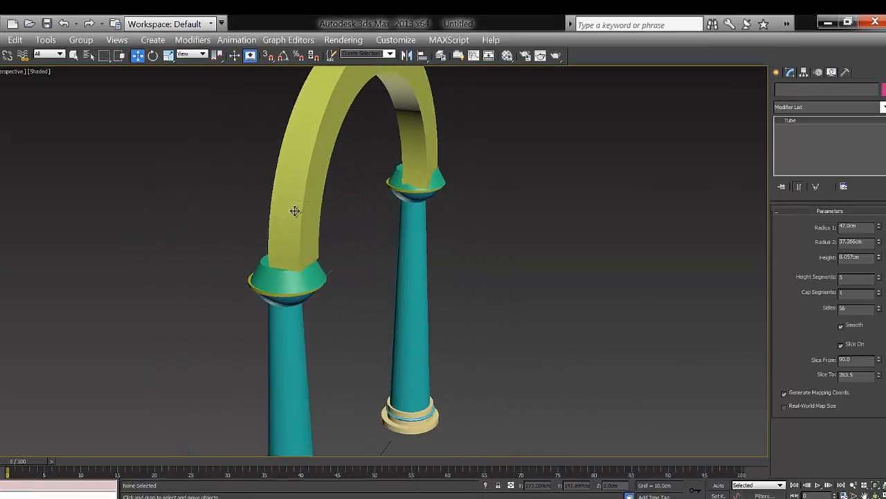
{"action": "left_click_drag", "start_coordinate": [282, 202], "coordinate": [270, 199]}
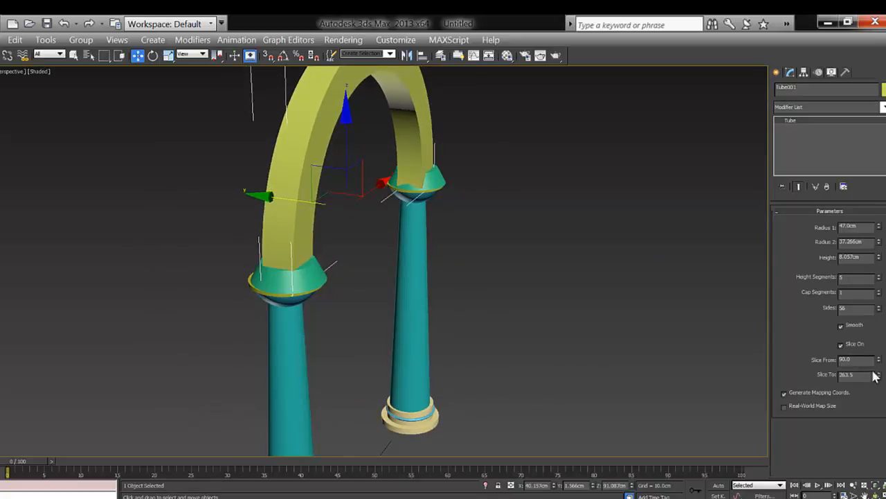
- Set the arch's end slice angle to 270 degrees and deselect the arch
{"action": "left_click_drag", "start_coordinate": [869, 374], "coordinate": [735, 375]}
{"action": "type", "text": "270"}
{"action": "key", "text": "Return"}
{"action": "left_click", "coordinate": [526, 251]}
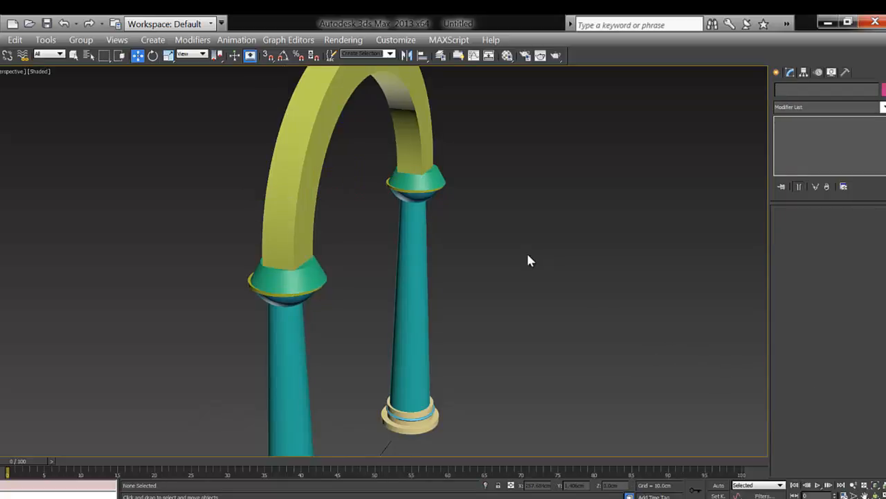
- Select both columns and the arch and group them into one object with the default name
{"action": "scroll", "coordinate": [526, 253], "scroll_direction": "down", "scroll_amount": 5}
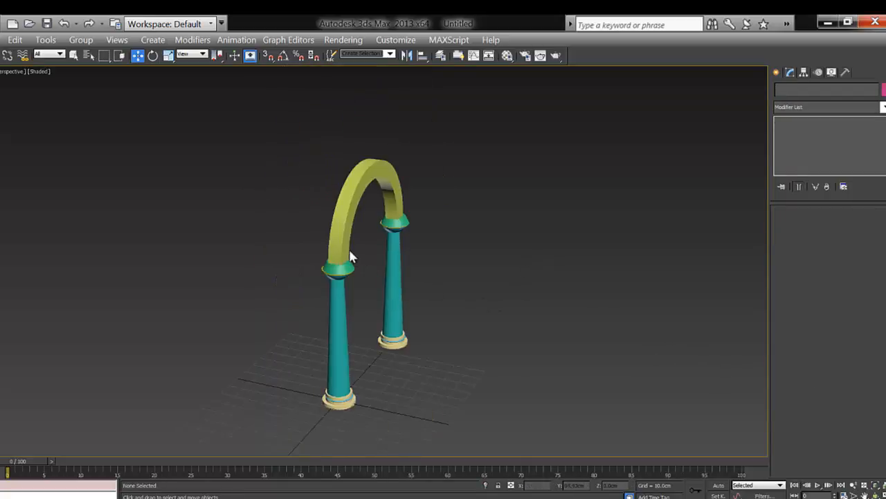
{"action": "left_click_drag", "start_coordinate": [234, 161], "coordinate": [496, 411]}
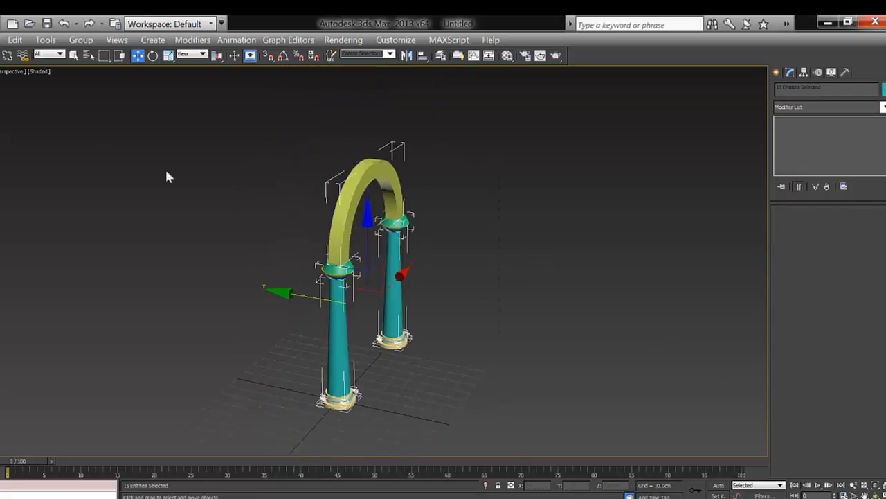
{"action": "left_click", "coordinate": [80, 40]}
{"action": "left_click", "coordinate": [91, 56]}
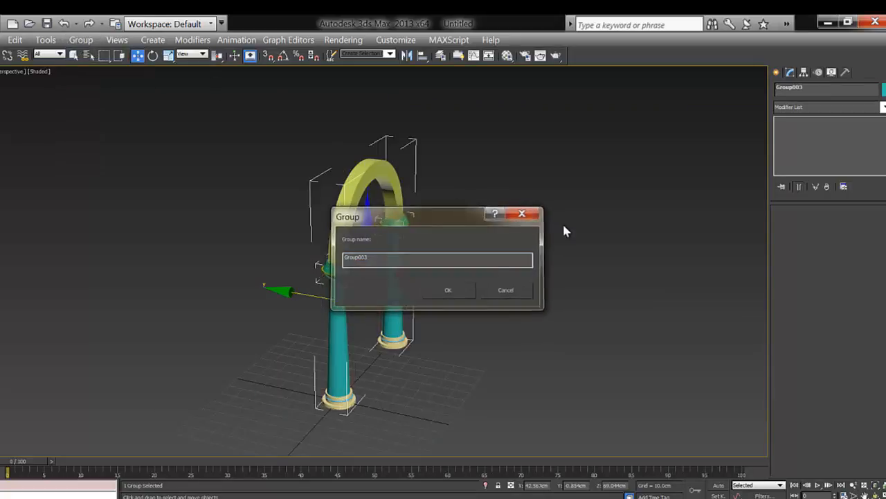
{"action": "key", "text": "Return"}
- Change the object color of the whole arch group to the light grey custom color and deselect it
{"action": "left_click", "coordinate": [884, 89]}
{"action": "left_click", "coordinate": [389, 280]}
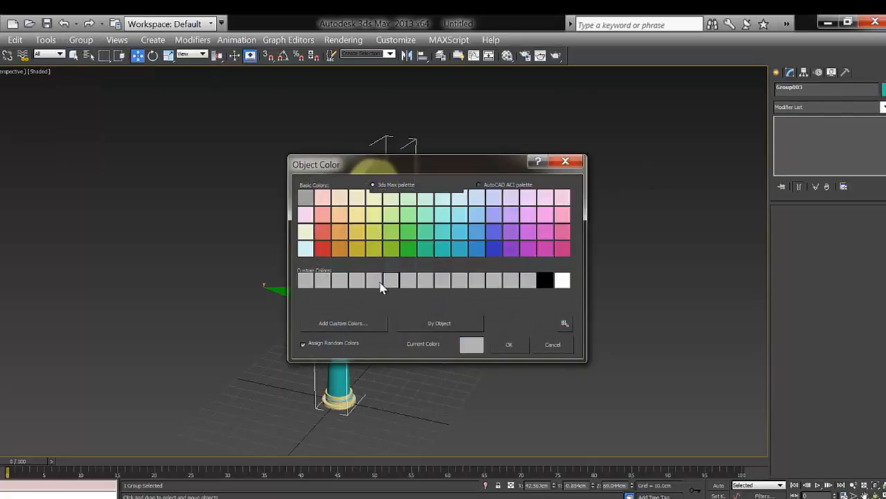
{"action": "left_click", "coordinate": [507, 345]}
{"action": "left_click", "coordinate": [547, 343]}
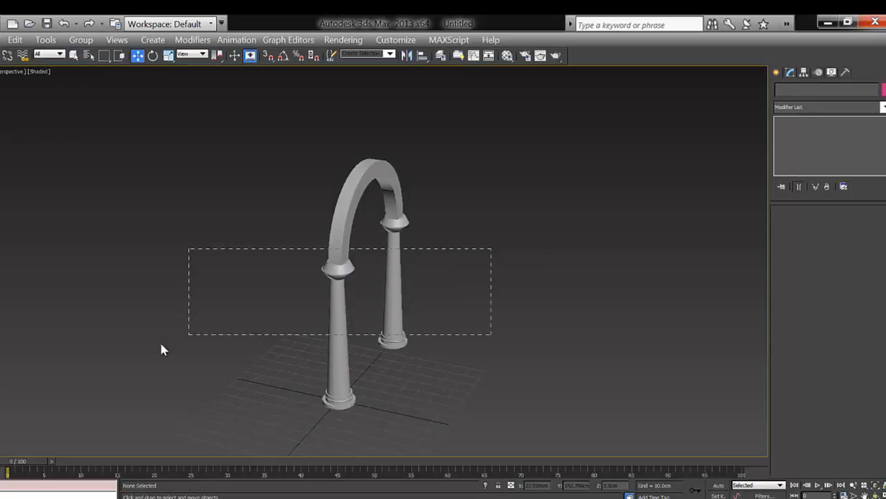
- Clone the arch group along the X axis as 3 copies to form a row of arches, and deselect them
{"action": "left_click_drag", "start_coordinate": [161, 348], "coordinate": [166, 344]}
{"action": "left_click_drag", "start_coordinate": [403, 274], "coordinate": [458, 216], "text": "shift"}
{"action": "left_click", "coordinate": [473, 270]}
{"action": "left_click", "coordinate": [473, 270]}
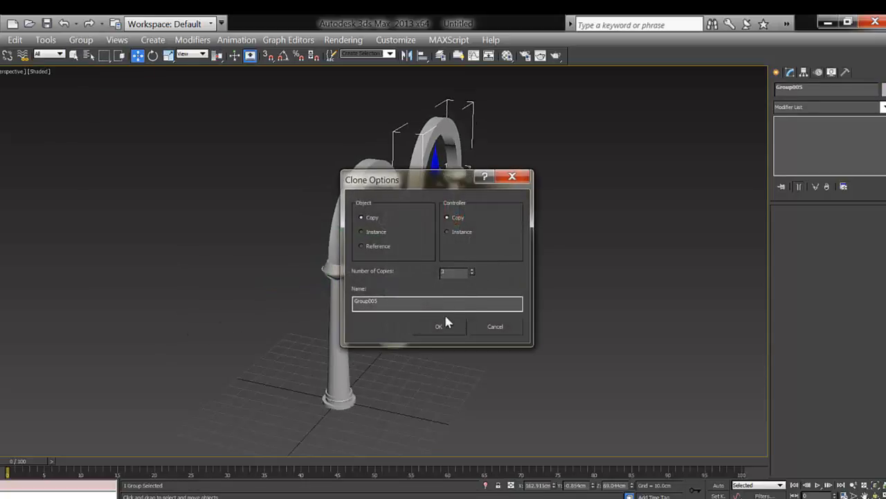
{"action": "left_click", "coordinate": [446, 325]}
{"action": "left_click", "coordinate": [552, 298]}
- In the top view, create a base box about 475 cm wide, 38 cm long and 2.7 cm high around all the columns
{"action": "scroll", "coordinate": [553, 302], "scroll_direction": "down", "scroll_amount": 3}
{"action": "middle_click_drag", "start_coordinate": [553, 309], "coordinate": [172, 272], "text": "alt"}
{"action": "key", "text": "alt+w"}
{"action": "left_click", "coordinate": [185, 220]}
{"action": "key", "text": "alt+w"}
{"action": "scroll", "coordinate": [266, 250], "scroll_direction": "down", "scroll_amount": 5}
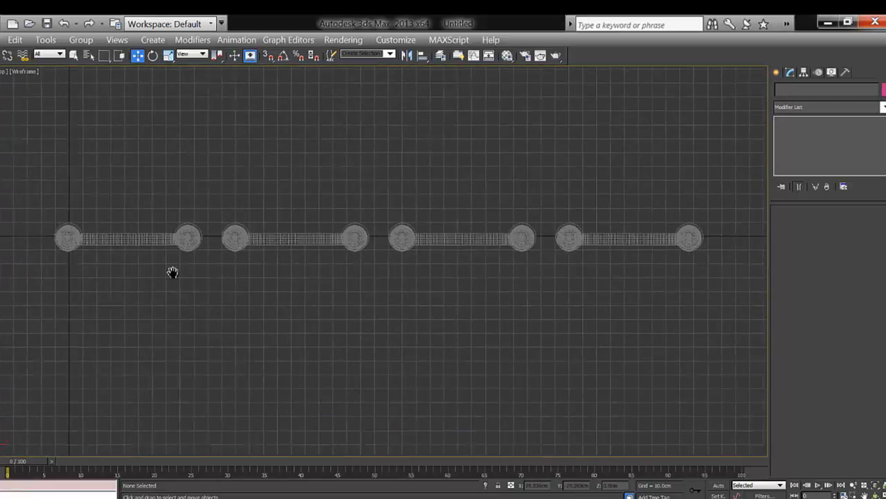
{"action": "left_click", "coordinate": [776, 72]}
{"action": "left_click", "coordinate": [801, 150]}
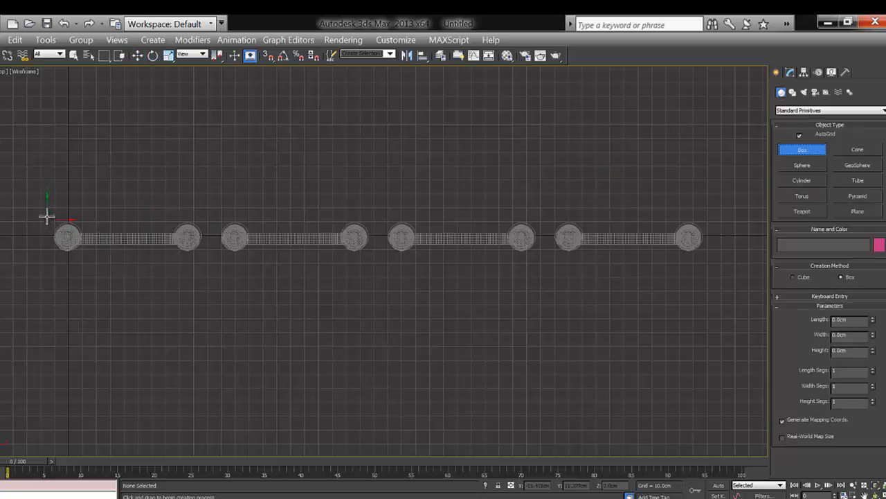
{"action": "left_click_drag", "start_coordinate": [46, 214], "coordinate": [706, 264]}
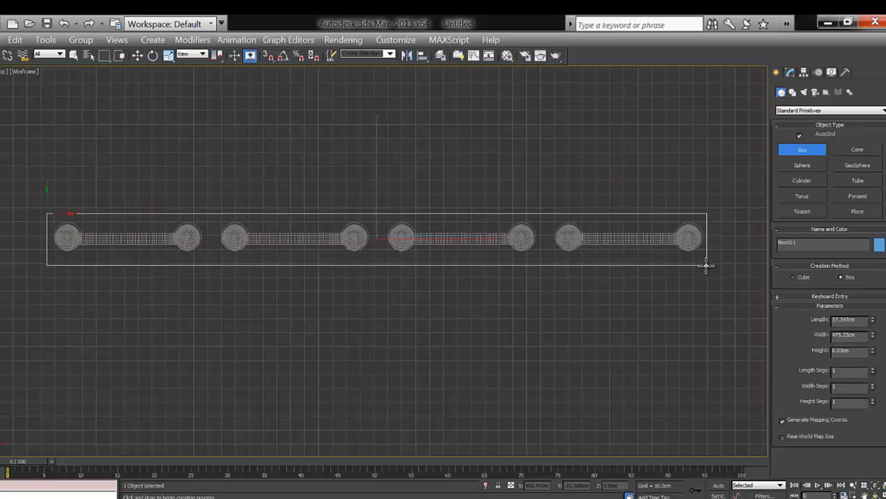
{"action": "left_click", "coordinate": [138, 56]}
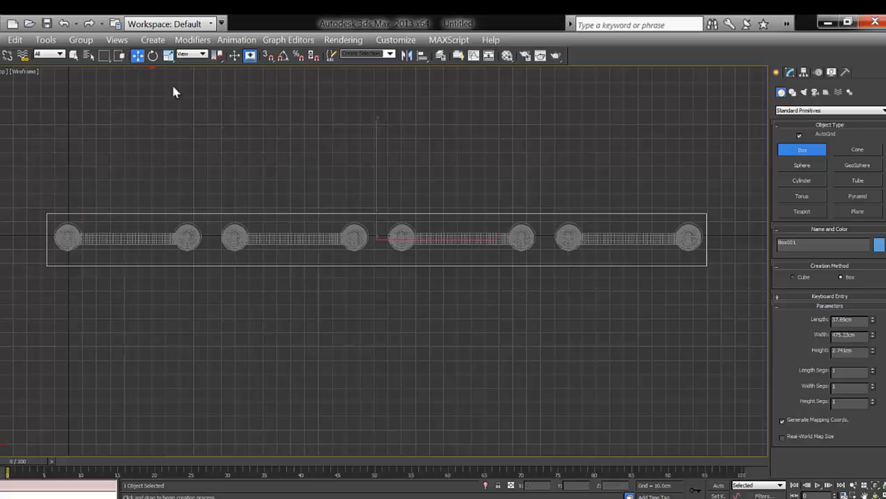
- Deselect the base box and examine the whole arcade in the perspective view
{"action": "left_click", "coordinate": [410, 322]}
{"action": "key", "text": "alt+w"}
{"action": "left_click", "coordinate": [426, 361]}
{"action": "key", "text": "alt+w"}
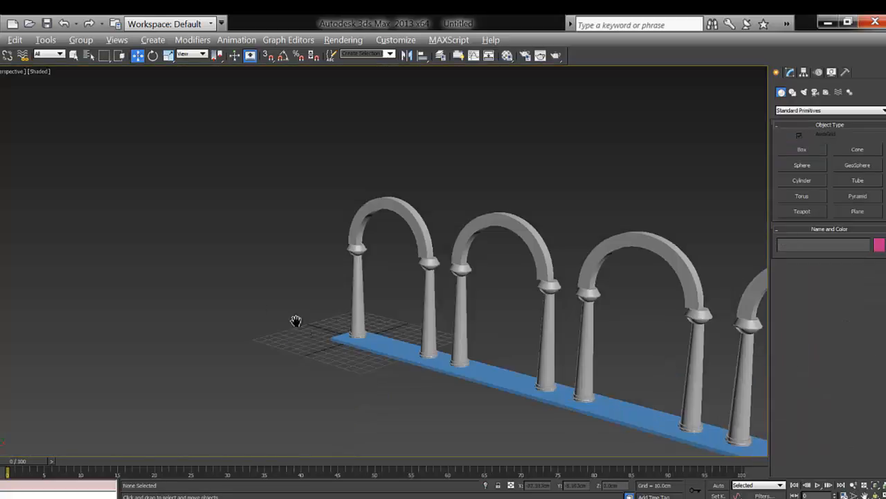
{"action": "middle_click_drag", "start_coordinate": [296, 320], "coordinate": [367, 328]}
{"action": "middle_click_drag", "start_coordinate": [366, 328], "coordinate": [246, 324]}
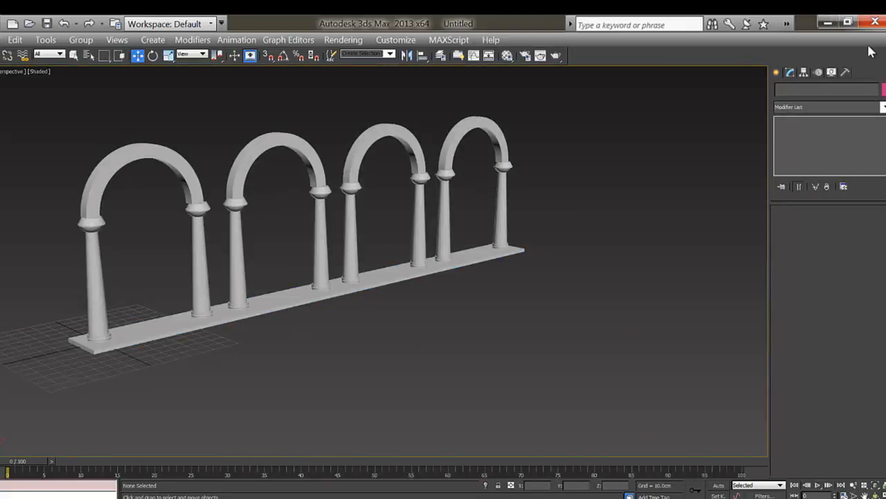